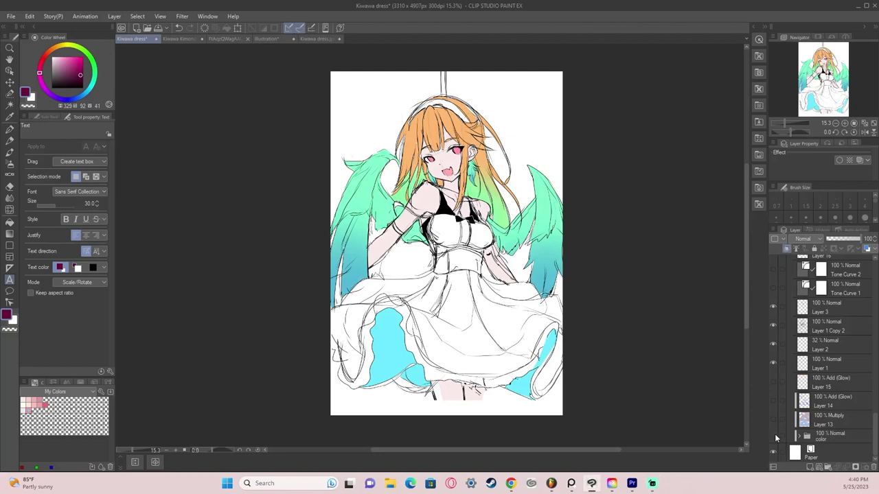
Step: Show and expand the color folder, and show the Multiply shading layer, Layer 13, above it
{"action": "left_click", "coordinate": [775, 434]}
{"action": "left_click", "coordinate": [799, 437]}
{"action": "scroll", "coordinate": [824, 357], "scroll_direction": "down", "scroll_amount": 3}
{"action": "left_click", "coordinate": [774, 318]}
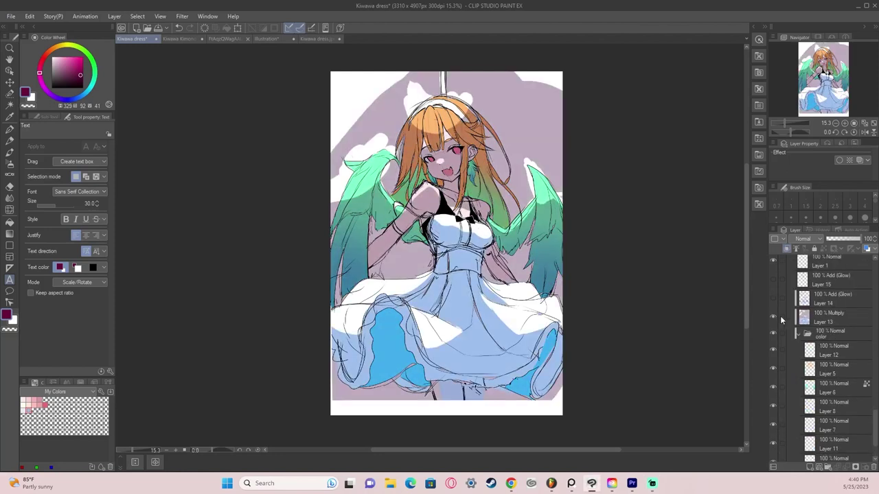
Step: Show the two Add (Glow) layers, Layer 14 and Layer 15, above the color folder
{"action": "scroll", "coordinate": [822, 321], "scroll_direction": "down", "scroll_amount": 2}
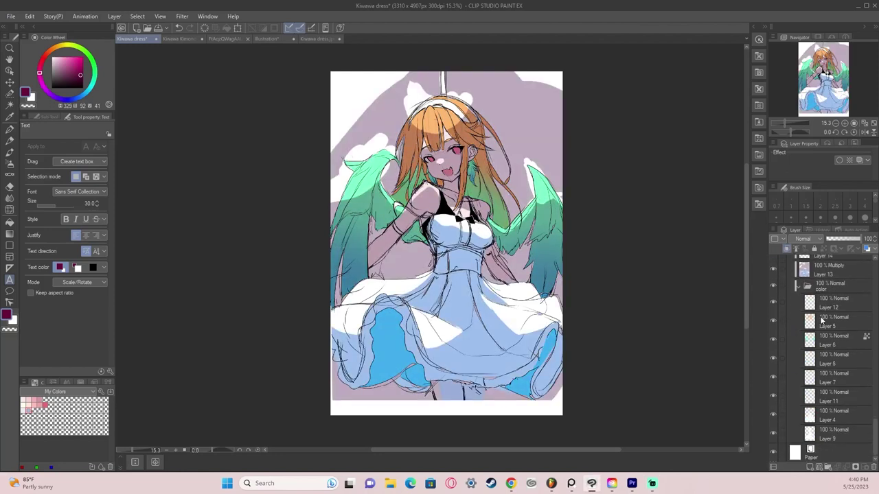
{"action": "scroll", "coordinate": [821, 321], "scroll_direction": "up", "scroll_amount": 3}
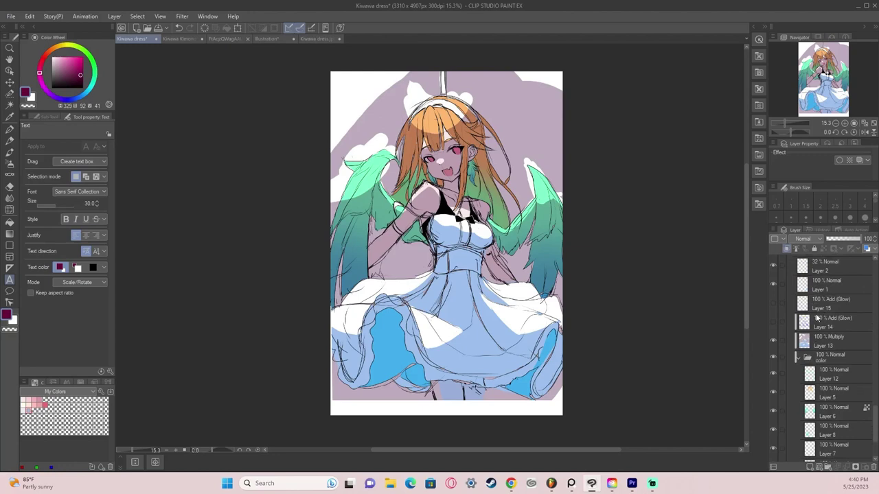
{"action": "left_click", "coordinate": [774, 322]}
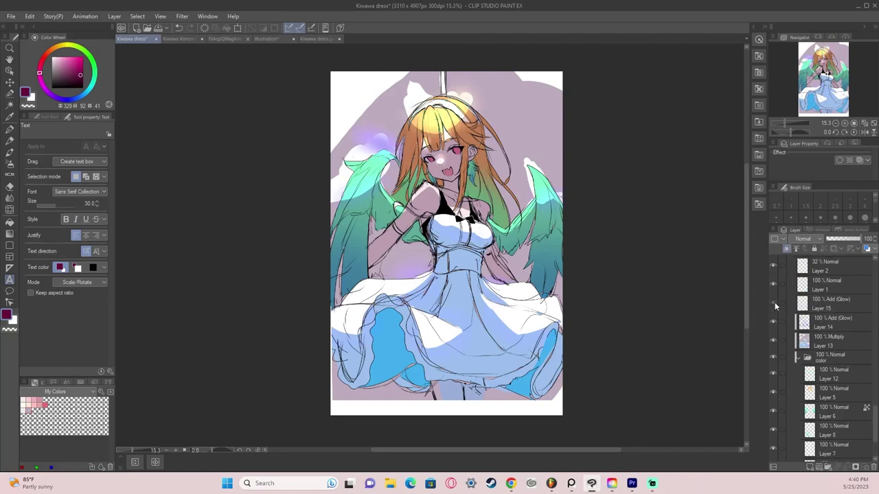
{"action": "left_click", "coordinate": [774, 304]}
Step: Turn off clipping to the layer below for the color folder and hide the Add (Glow) layer, Layer 15
{"action": "scroll", "coordinate": [810, 343], "scroll_direction": "down", "scroll_amount": 2}
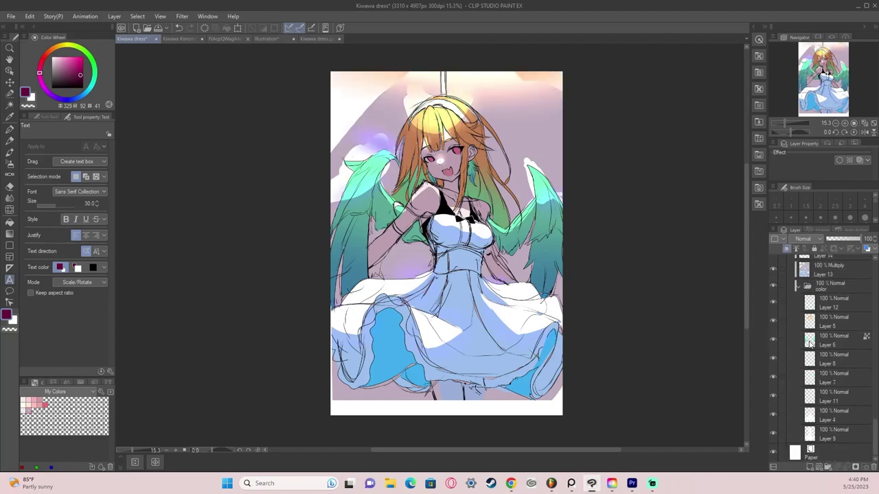
{"action": "left_click", "coordinate": [826, 288]}
{"action": "scroll", "coordinate": [811, 322], "scroll_direction": "up", "scroll_amount": 3}
{"action": "left_click", "coordinate": [774, 352]}
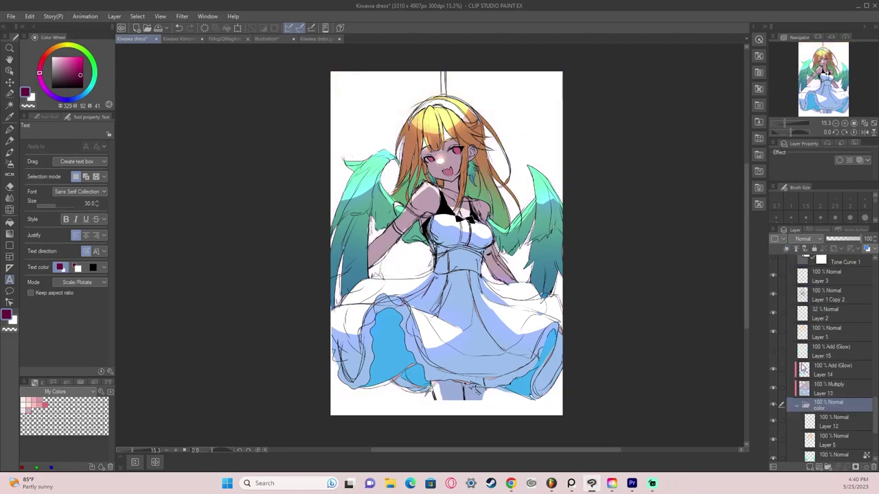
Step: Show the Tone Curve 1 and Tone Curve 2 correction layers in the Sketch folder
{"action": "scroll", "coordinate": [787, 357], "scroll_direction": "up", "scroll_amount": 3}
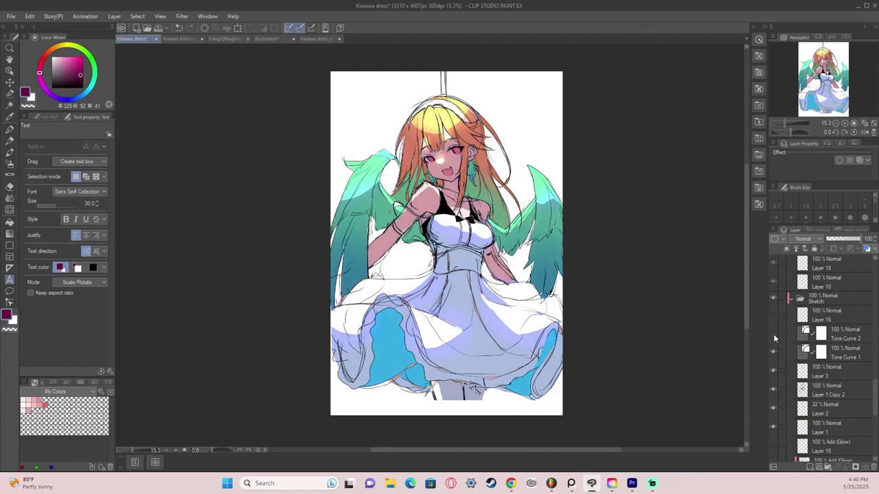
{"action": "left_click", "coordinate": [774, 336]}
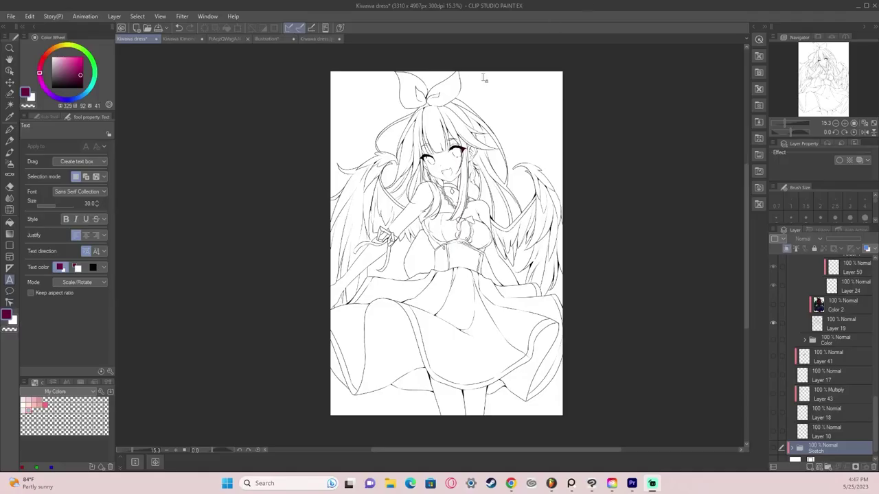
Step: Examine the character's clean line art up close across the canvas
{"action": "scroll", "coordinate": [433, 118], "scroll_direction": "up", "scroll_amount": 5}
{"action": "scroll", "coordinate": [434, 118], "scroll_direction": "up", "scroll_amount": 2}
{"action": "mouse_move", "coordinate": [820, 60]}
{"action": "left_mouse_down"}
{"action": "mouse_move", "coordinate": [806, 77]}
{"action": "mouse_move", "coordinate": [810, 102]}
{"action": "mouse_move", "coordinate": [833, 90]}
{"action": "mouse_move", "coordinate": [823, 60]}
{"action": "left_mouse_up"}
{"action": "scroll", "coordinate": [658, 175], "scroll_direction": "down", "scroll_amount": 2}
{"action": "scroll", "coordinate": [658, 175], "scroll_direction": "down", "scroll_amount": 2}
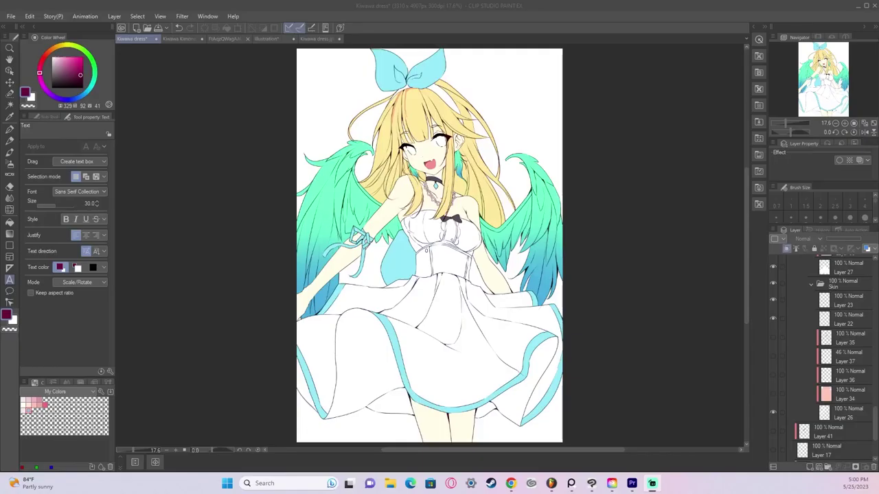
Step: Show the pink shading layer, Layer 34, in the Skin folder and check it up close on the character
{"action": "left_click", "coordinate": [623, 132]}
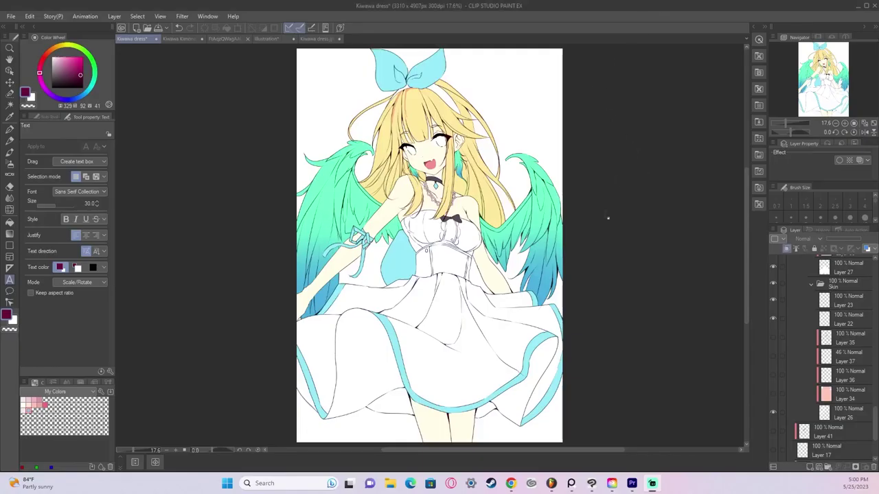
{"action": "left_click", "coordinate": [773, 393]}
{"action": "scroll", "coordinate": [349, 178], "scroll_direction": "up", "scroll_amount": 1}
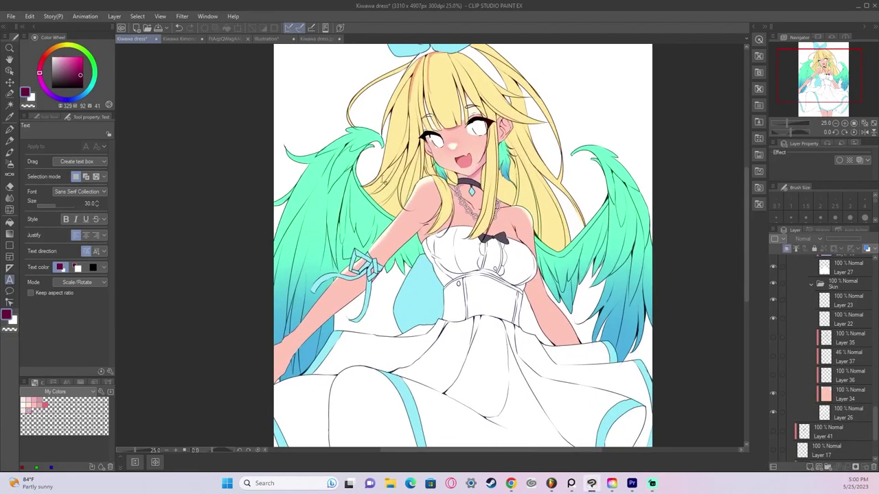
{"action": "scroll", "coordinate": [402, 189], "scroll_direction": "up", "scroll_amount": 2}
{"action": "scroll", "coordinate": [404, 190], "scroll_direction": "down", "scroll_amount": 3}
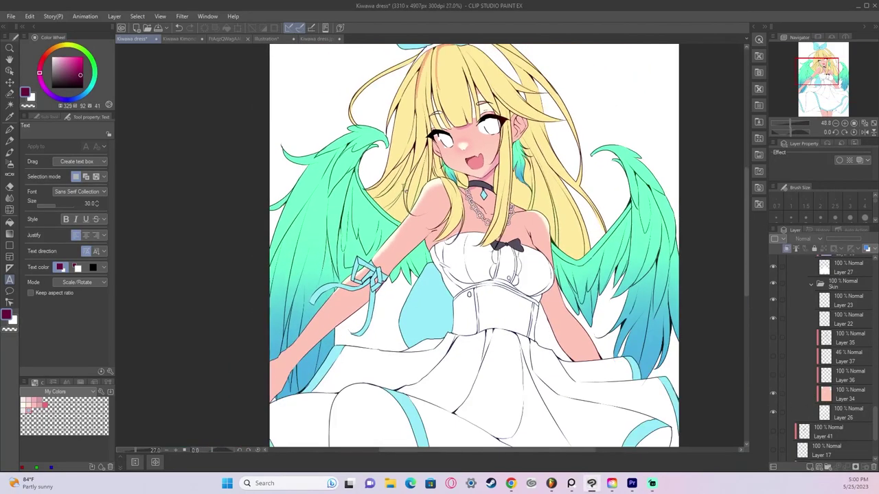
Step: Show Layer 36, Layer 37 and Layer 35 in the Skin folder to add the remaining skin shading and blush
{"action": "left_click", "coordinate": [774, 372]}
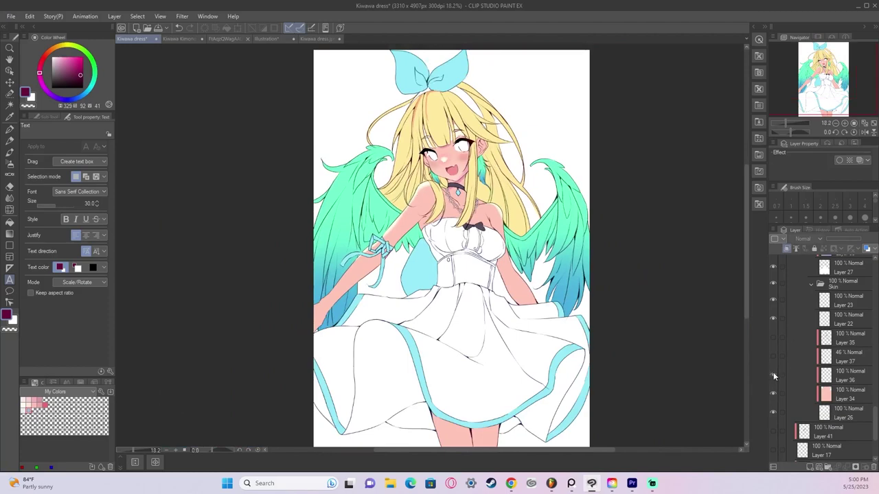
{"action": "scroll", "coordinate": [460, 106], "scroll_direction": "up", "scroll_amount": 2}
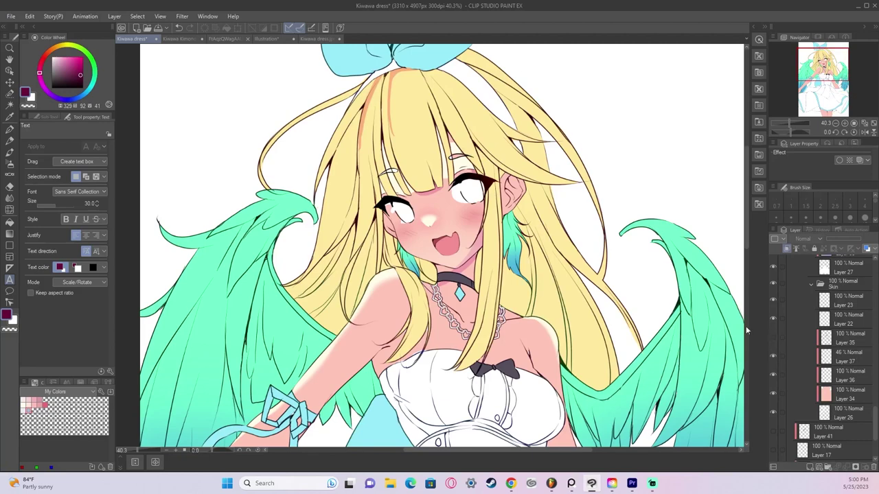
{"action": "scroll", "coordinate": [533, 270], "scroll_direction": "down", "scroll_amount": 2}
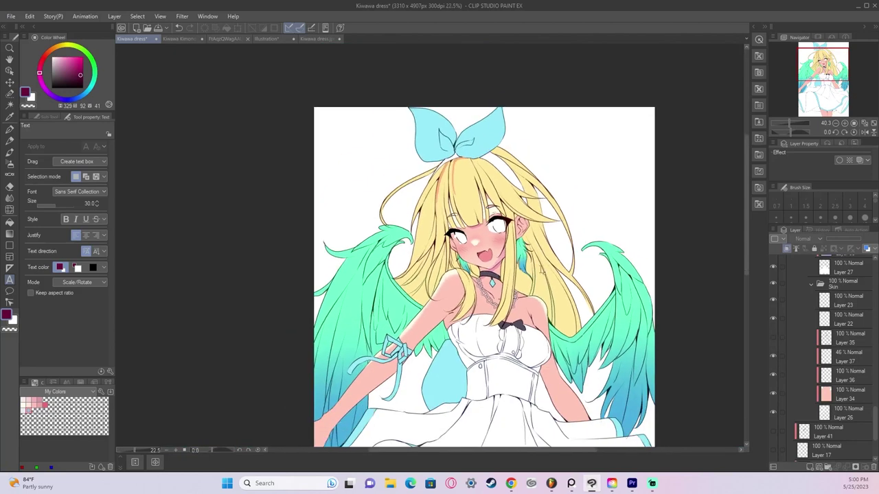
{"action": "left_click", "coordinate": [774, 337]}
{"action": "left_click_drag", "start_coordinate": [833, 81], "coordinate": [834, 97]}
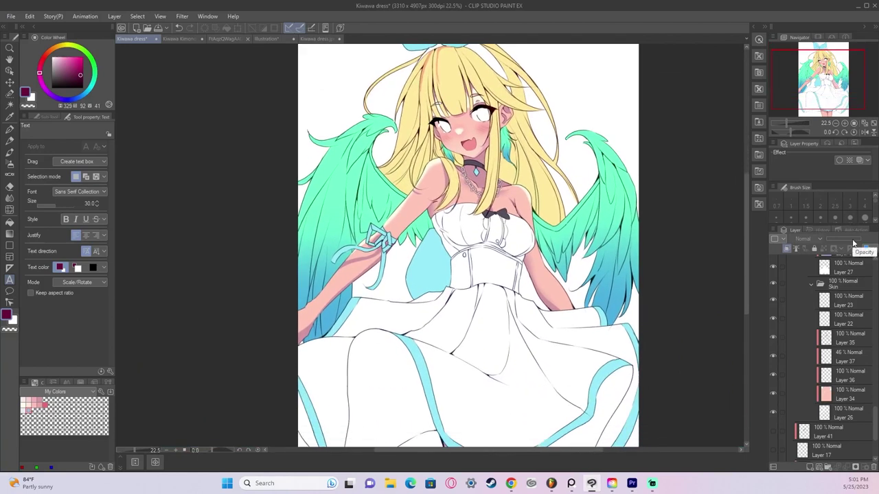
Step: Show the clipped shading layers Layer 38, Layer 39 and Layer 40 in the Clothes folder
{"action": "scroll", "coordinate": [838, 294], "scroll_direction": "up", "scroll_amount": 2}
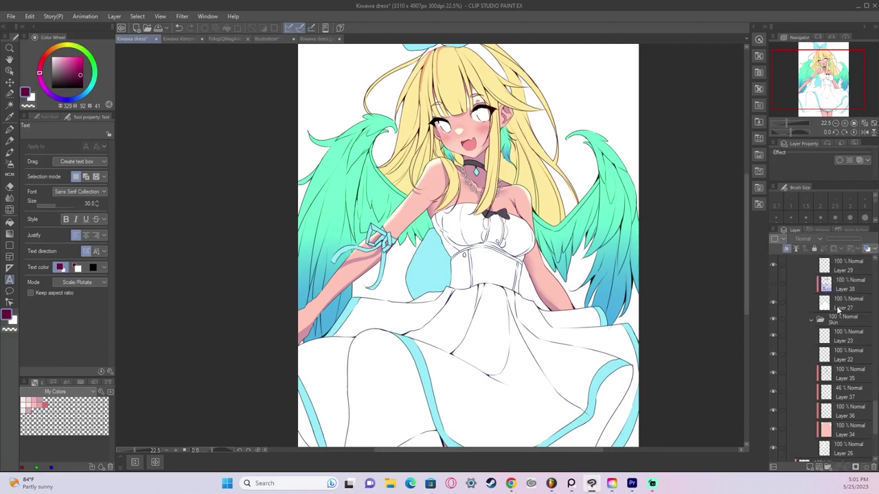
{"action": "left_click", "coordinate": [773, 285]}
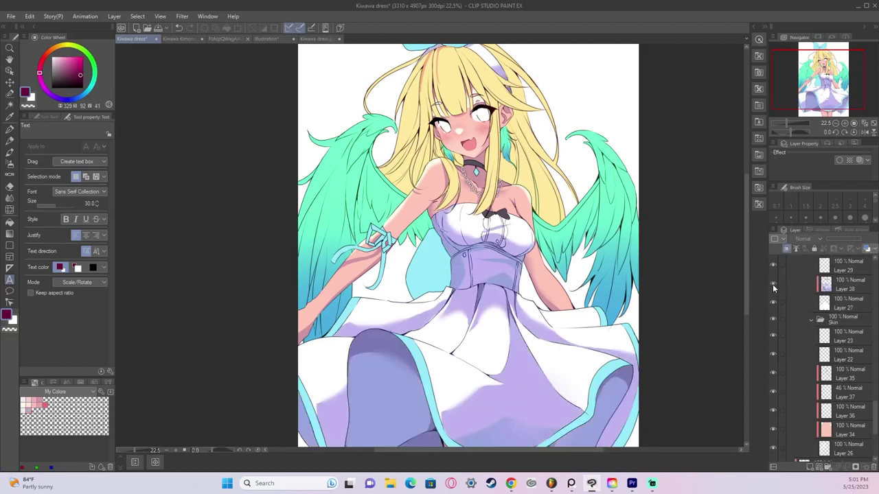
{"action": "scroll", "coordinate": [594, 256], "scroll_direction": "down", "scroll_amount": 1}
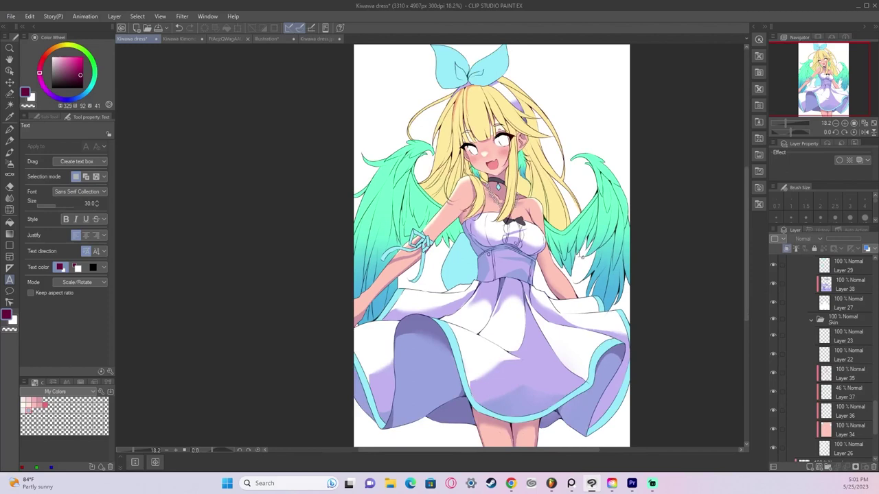
{"action": "scroll", "coordinate": [787, 303], "scroll_direction": "up", "scroll_amount": 3}
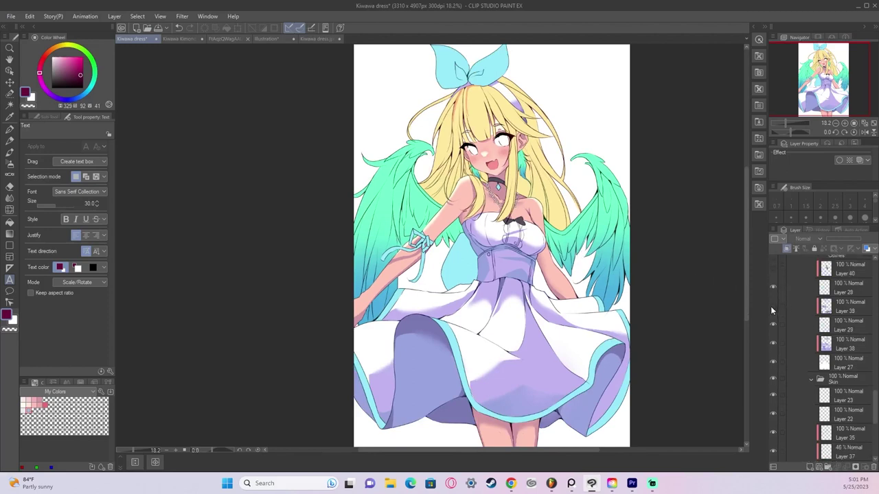
{"action": "left_click", "coordinate": [773, 307]}
{"action": "scroll", "coordinate": [817, 330], "scroll_direction": "up", "scroll_amount": 1}
{"action": "scroll", "coordinate": [817, 330], "scroll_direction": "up", "scroll_amount": 1}
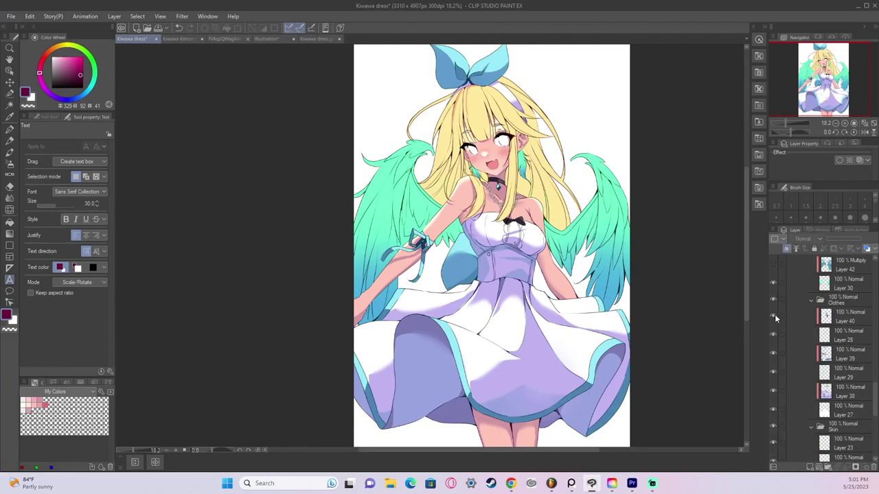
Step: Show the Multiply shading layer, Layer 42, in the Wings folder
{"action": "scroll", "coordinate": [808, 332], "scroll_direction": "up", "scroll_amount": 3}
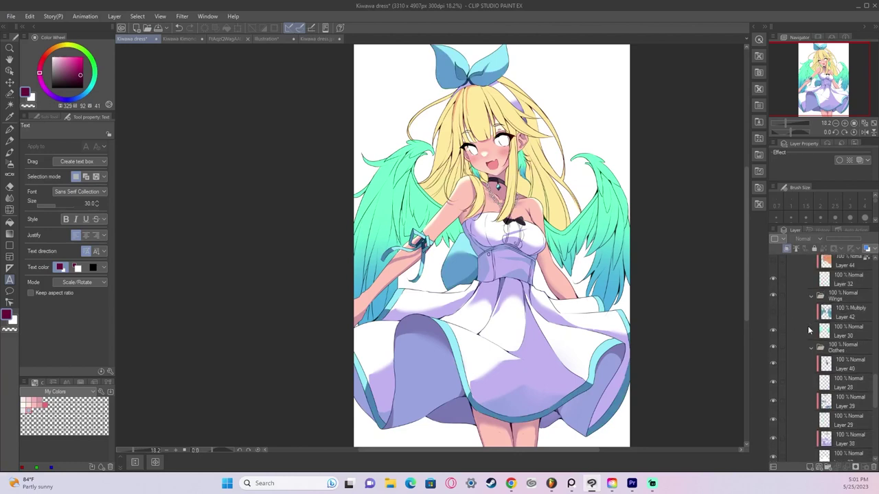
{"action": "left_click", "coordinate": [773, 313]}
{"action": "scroll", "coordinate": [781, 320], "scroll_direction": "up", "scroll_amount": 2}
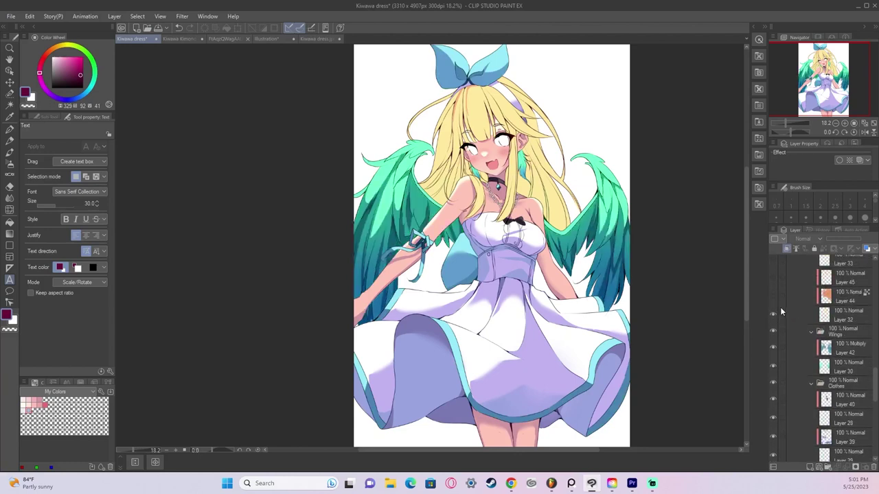
Step: Show the clipped hair layers, Layer 44 and Layer 45, above the hair's base color
{"action": "left_click", "coordinate": [773, 297]}
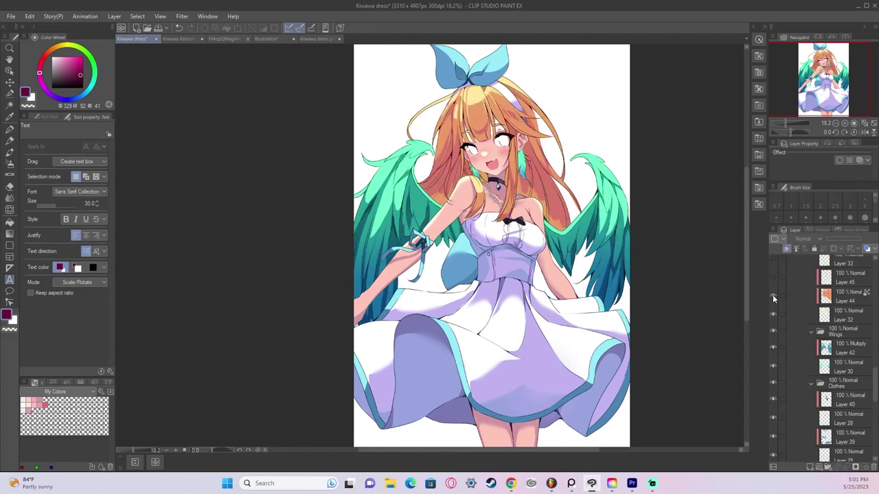
{"action": "scroll", "coordinate": [774, 298], "scroll_direction": "up", "scroll_amount": 2}
{"action": "left_click", "coordinate": [772, 314]}
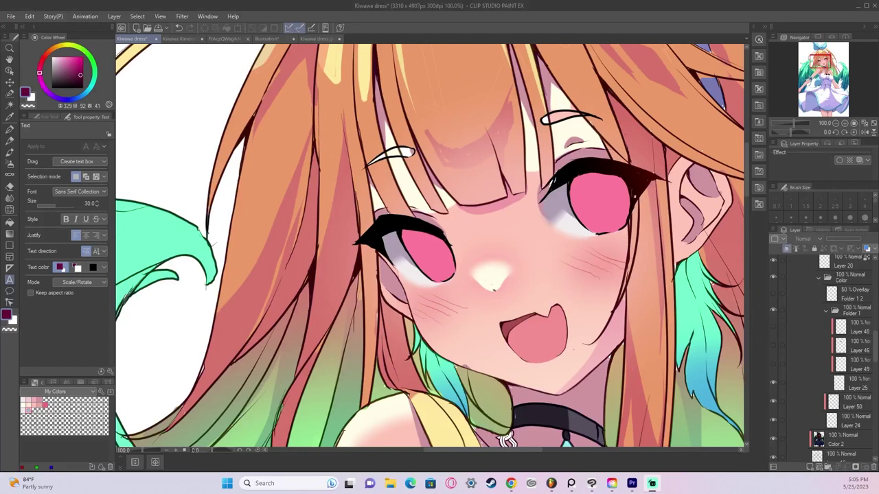
Step: Show the eye detail layers Layer 46, Layer 48 and Layer 49 in Folder 1
{"action": "left_click", "coordinate": [774, 363]}
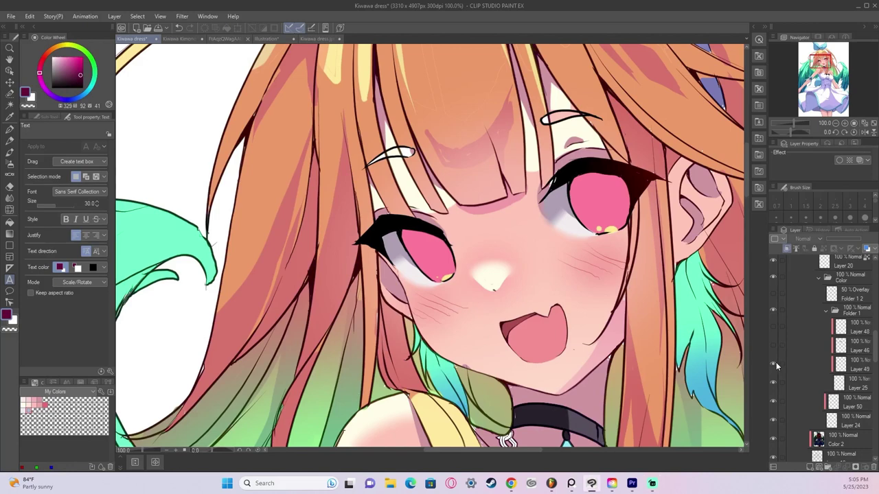
{"action": "left_click", "coordinate": [774, 360]}
{"action": "left_click", "coordinate": [773, 345]}
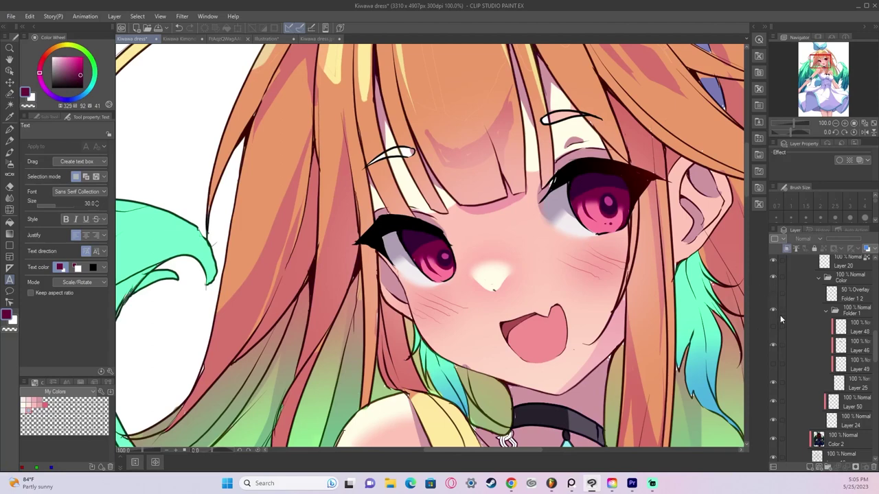
{"action": "left_click", "coordinate": [773, 328]}
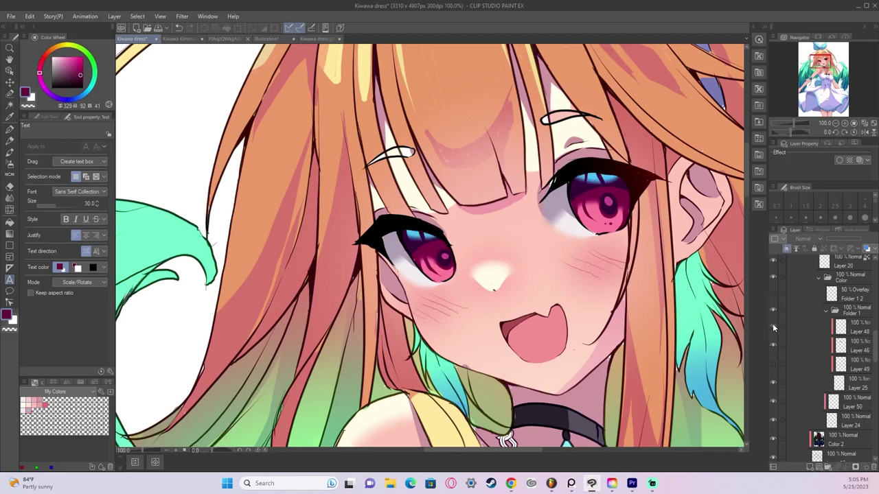
{"action": "left_click", "coordinate": [771, 366]}
Step: Collapse Folder 1 and show the white eye highlight layer, Layer 51
{"action": "scroll", "coordinate": [804, 356], "scroll_direction": "up", "scroll_amount": 2}
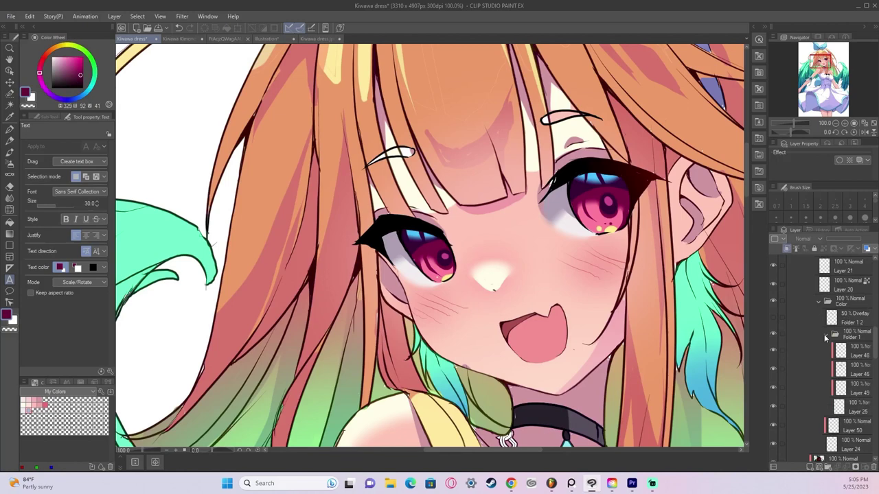
{"action": "left_click", "coordinate": [826, 336]}
{"action": "scroll", "coordinate": [810, 323], "scroll_direction": "up", "scroll_amount": 2}
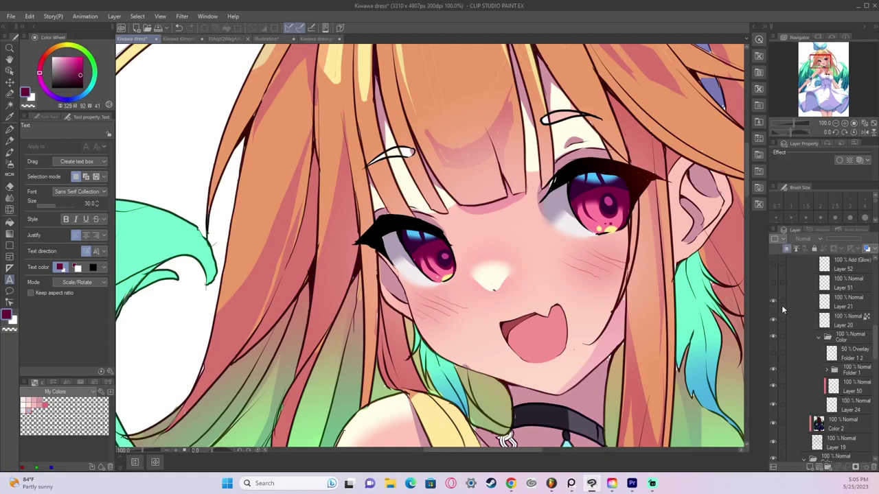
{"action": "left_click", "coordinate": [773, 281]}
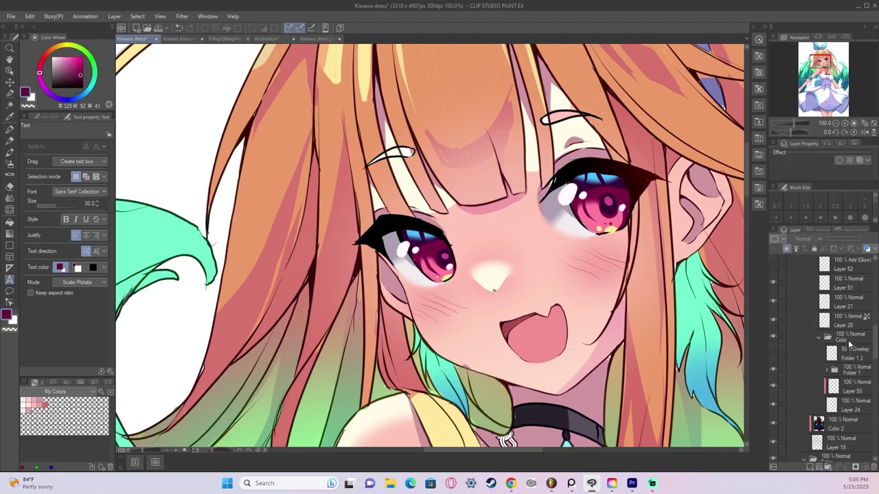
Step: Convert Folder 1 in the eyes' Color folder to a raster layer, keeping the original, and set the copy's blending mode to Overlay
{"action": "left_click", "coordinate": [846, 375]}
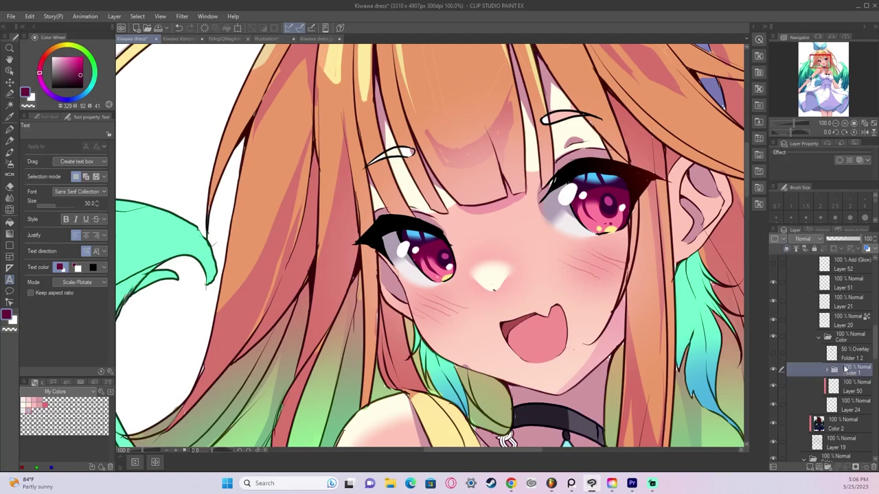
{"action": "left_click", "coordinate": [827, 371]}
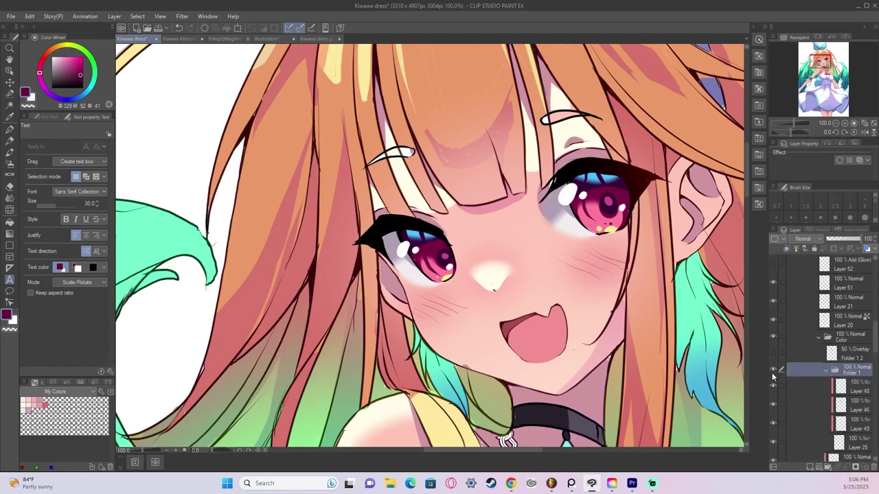
{"action": "left_click", "coordinate": [772, 369]}
{"action": "left_click", "coordinate": [774, 370]}
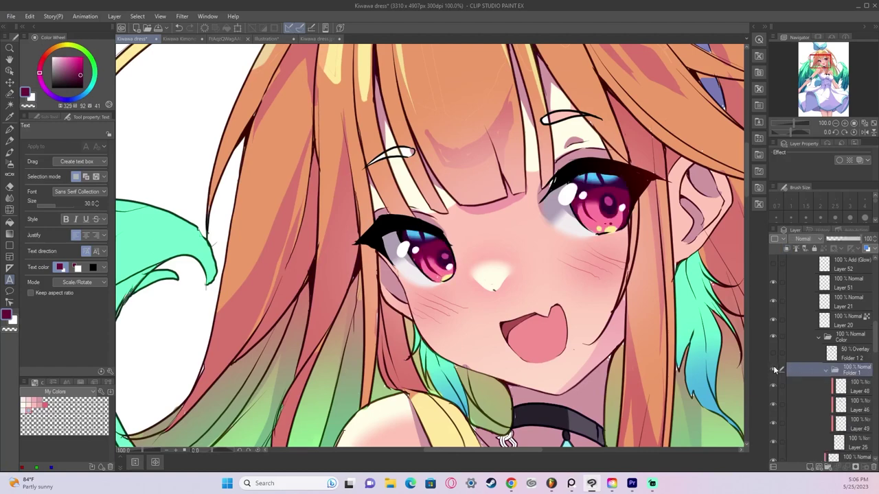
{"action": "right_click", "coordinate": [852, 371]}
{"action": "left_click", "coordinate": [811, 279]}
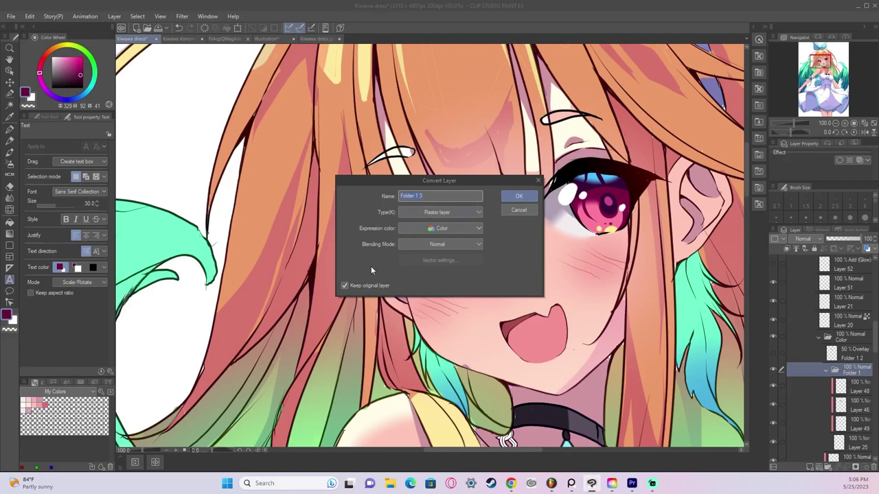
{"action": "key", "text": "Return"}
{"action": "left_click", "coordinate": [809, 239]}
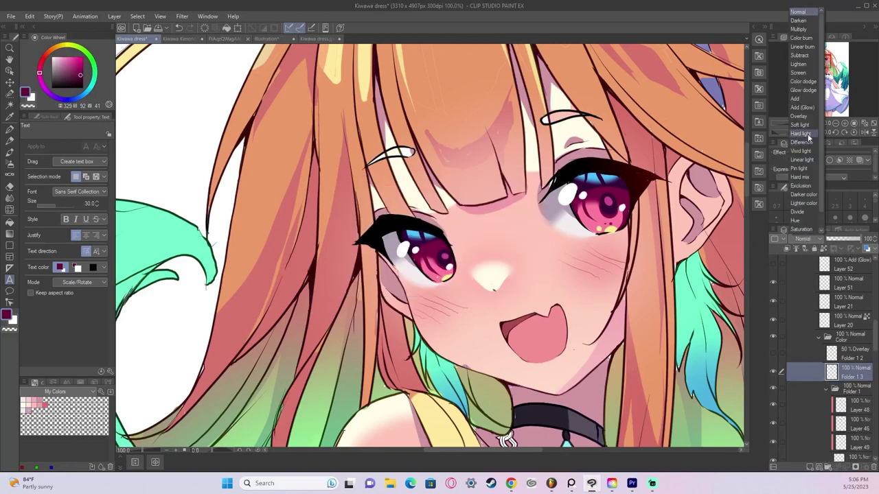
{"action": "left_click", "coordinate": [800, 116]}
Step: Apply a Gaussian blur of strength 6.00 to the Overlay eye copy and reduce its opacity to 39%
{"action": "left_click", "coordinate": [182, 16]}
{"action": "mouse_move", "coordinate": [199, 28]}
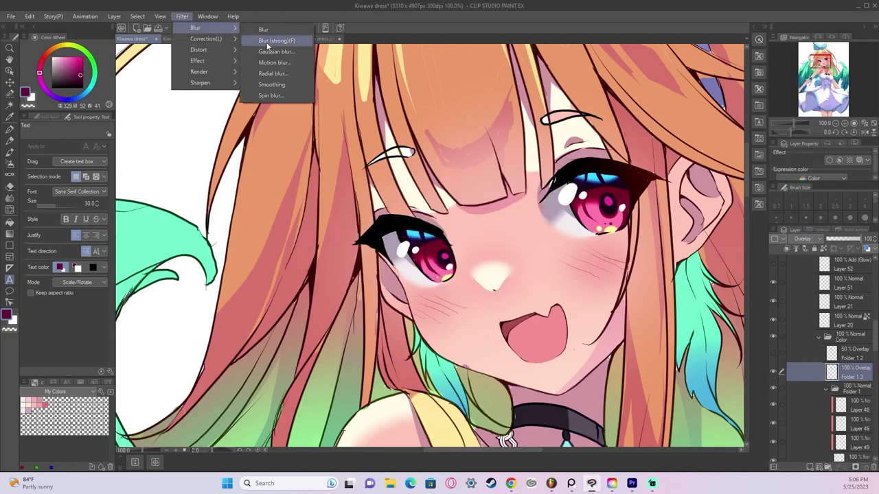
{"action": "left_click", "coordinate": [277, 55]}
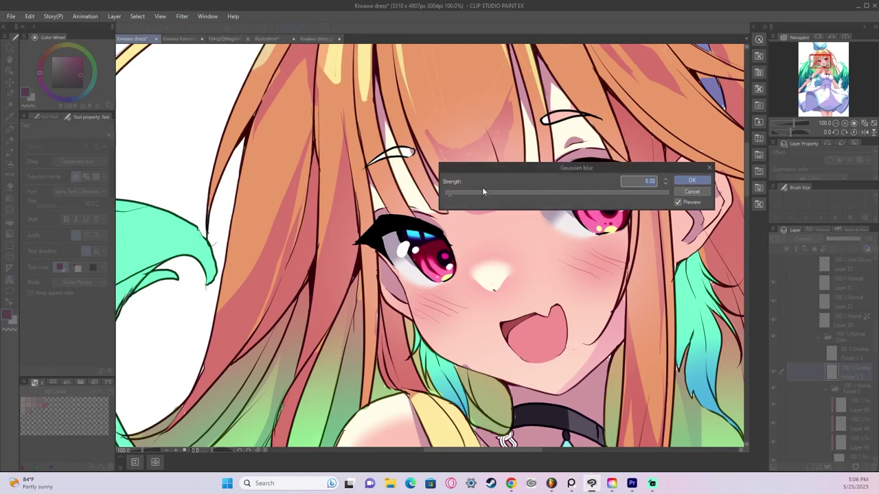
{"action": "left_click", "coordinate": [691, 181]}
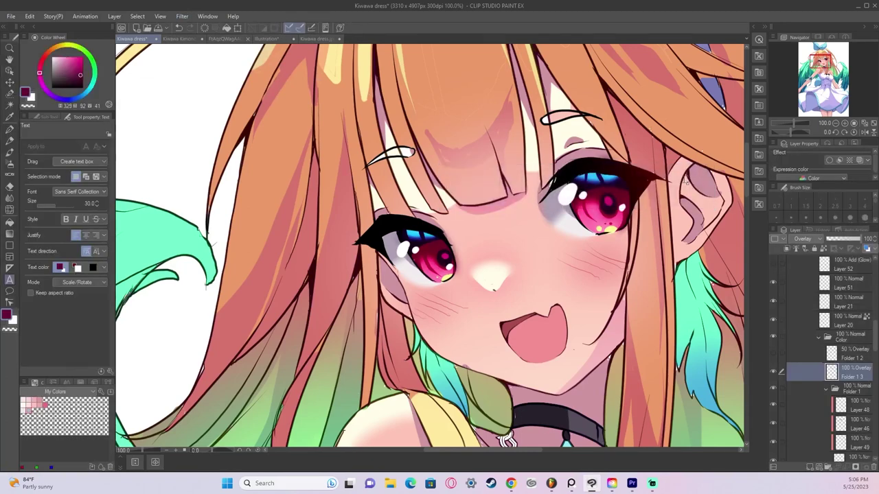
{"action": "left_click", "coordinate": [840, 240]}
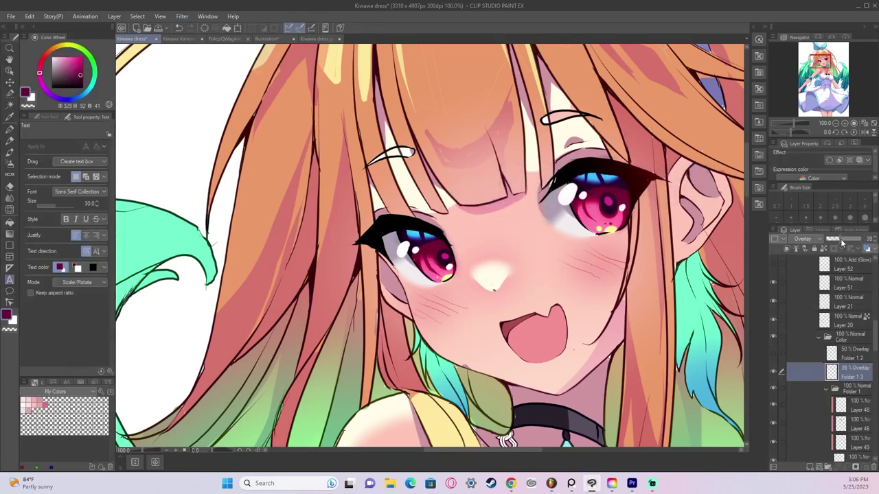
Step: Show the Add (Glow) layer, Layer 52, in the Eyes folder
{"action": "scroll", "coordinate": [832, 332], "scroll_direction": "up", "scroll_amount": 2}
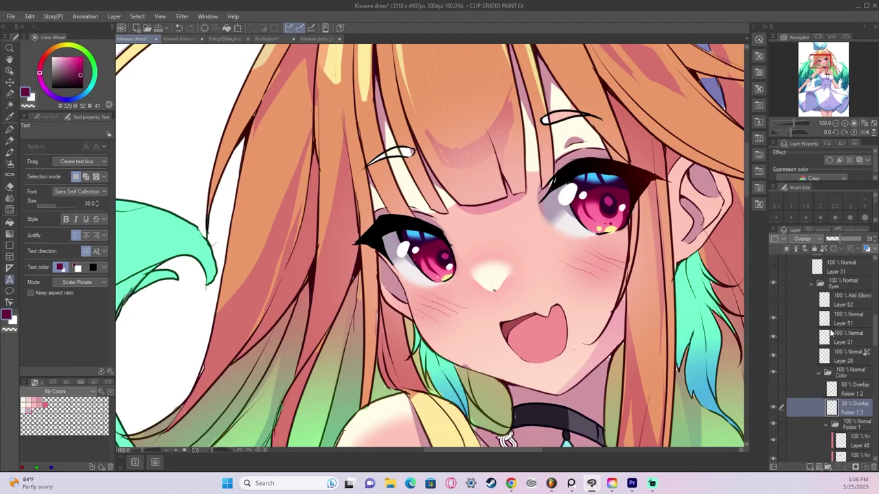
{"action": "left_click", "coordinate": [839, 300]}
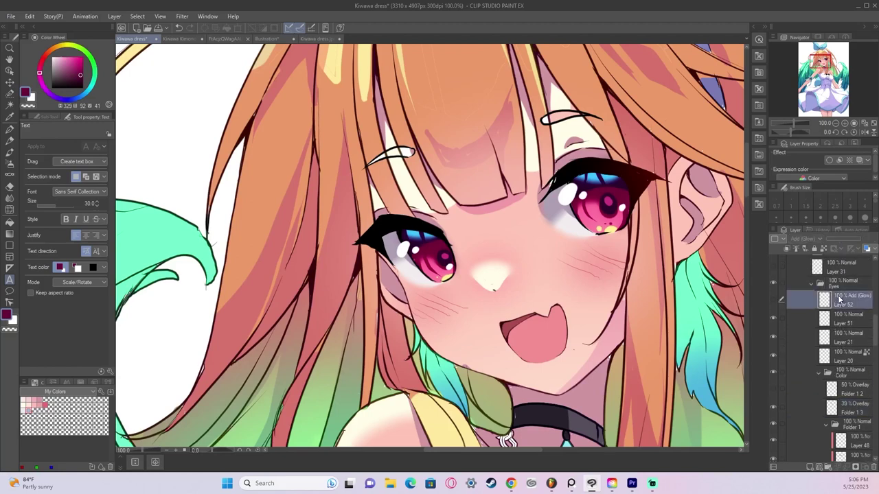
{"action": "left_click", "coordinate": [773, 301]}
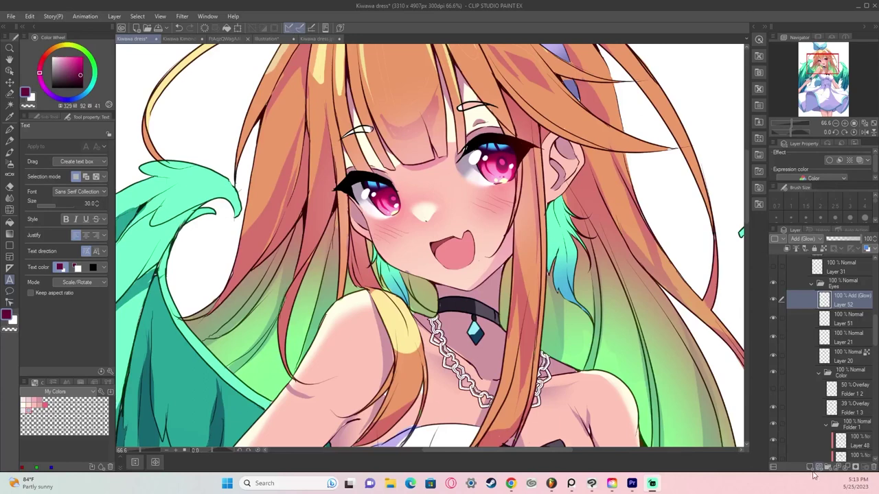
Step: Add a new raster layer above Layer 52 in the Eyes folder and set its blending mode to Add (Glow)
{"action": "left_click", "coordinate": [810, 467]}
{"action": "left_click", "coordinate": [807, 239]}
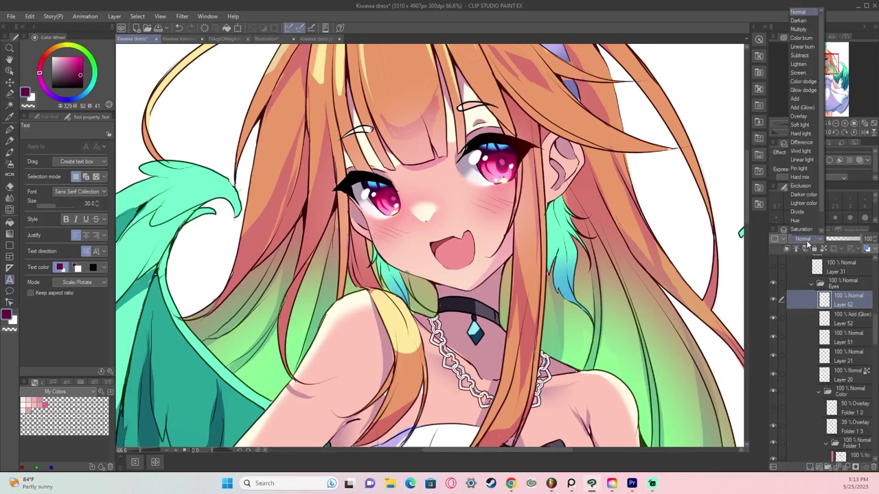
{"action": "left_click", "coordinate": [805, 110]}
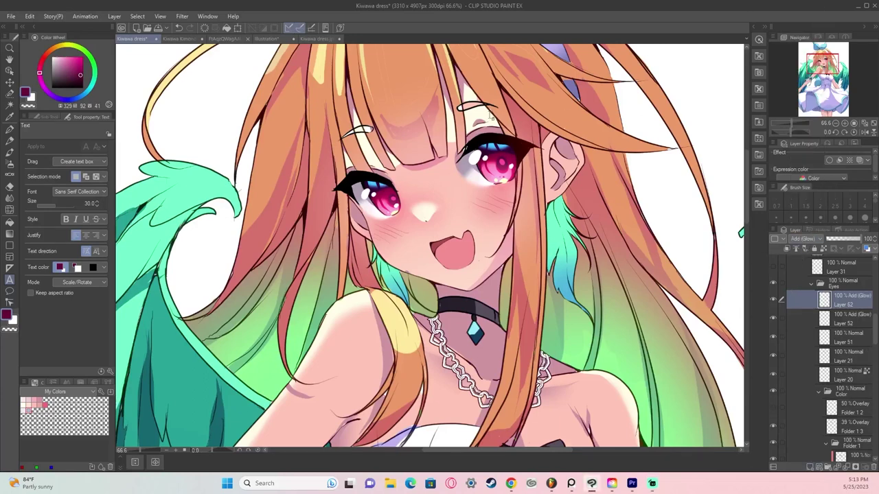
Step: Airbrush a bright magenta glow over both irises on the new Add (Glow) layer with the Soft airbrush
{"action": "left_click", "coordinate": [10, 164]}
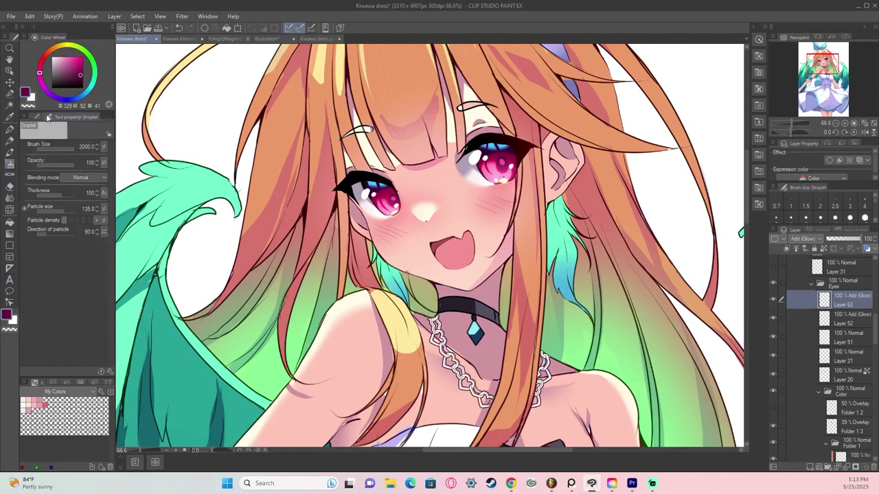
{"action": "left_click", "coordinate": [48, 118]}
{"action": "left_click", "coordinate": [66, 143]}
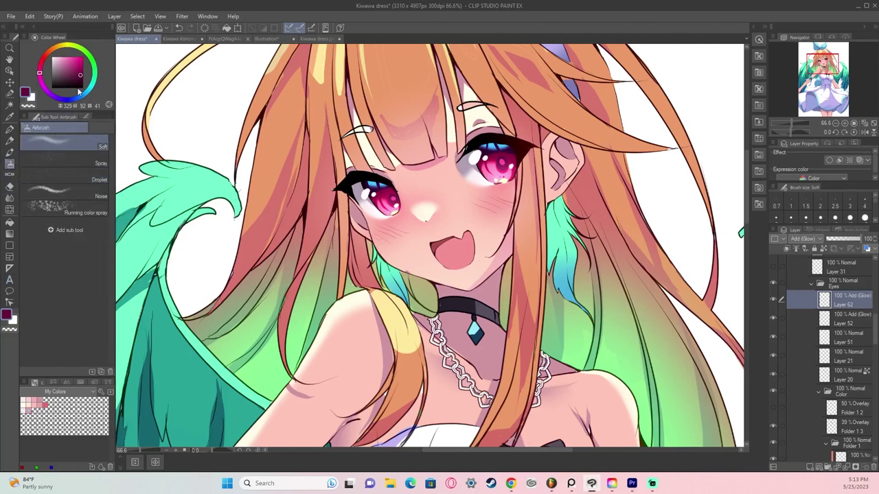
{"action": "left_click", "coordinate": [80, 57]}
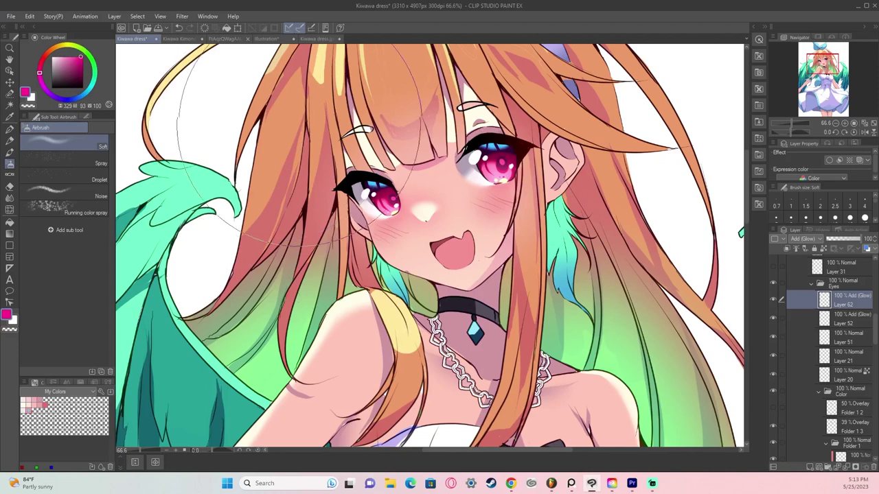
{"action": "left_click_drag", "start_coordinate": [492, 168], "coordinate": [495, 176]}
{"action": "left_click_drag", "start_coordinate": [392, 210], "coordinate": [412, 196]}
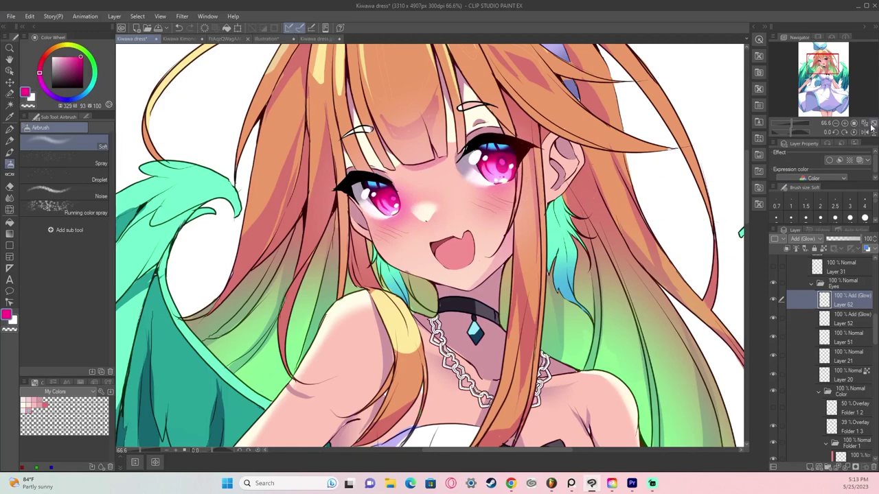
Step: Convert Folder 2, which holds the whole character, to a Color raster layer in Normal mode, keeping the original folder
{"action": "left_click", "coordinate": [873, 126]}
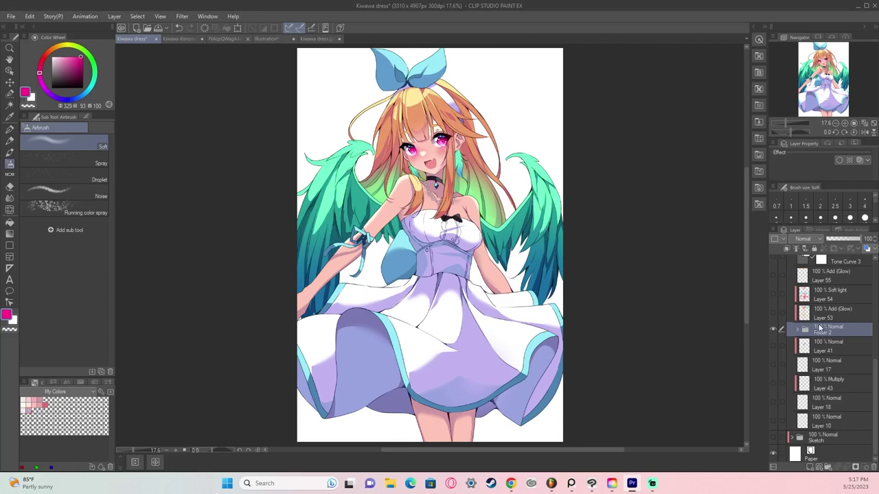
{"action": "scroll", "coordinate": [830, 331], "scroll_direction": "down", "scroll_amount": 1}
{"action": "scroll", "coordinate": [831, 331], "scroll_direction": "up", "scroll_amount": 5}
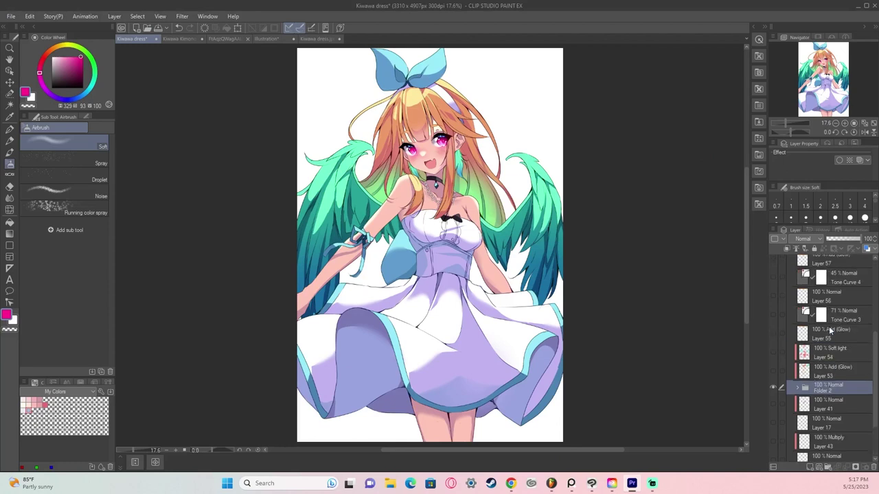
{"action": "scroll", "coordinate": [830, 331], "scroll_direction": "down", "scroll_amount": 5}
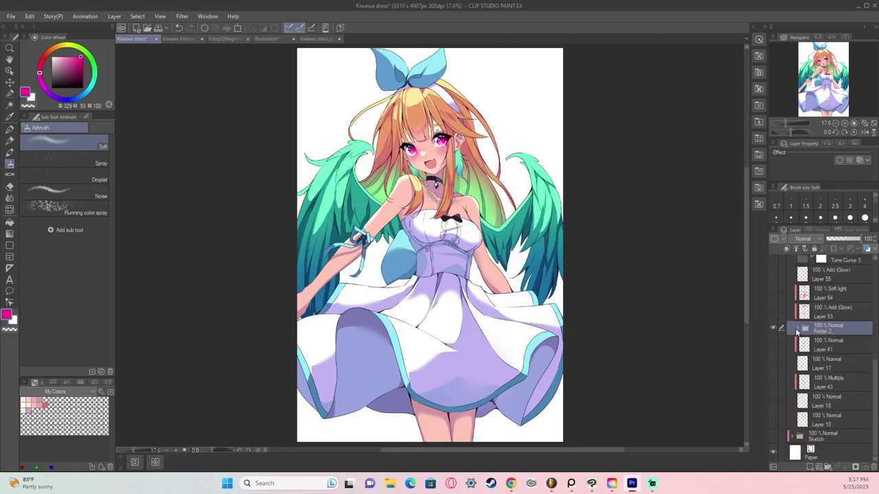
{"action": "left_click", "coordinate": [798, 330]}
{"action": "left_click", "coordinate": [798, 330]}
{"action": "left_click", "coordinate": [798, 330]}
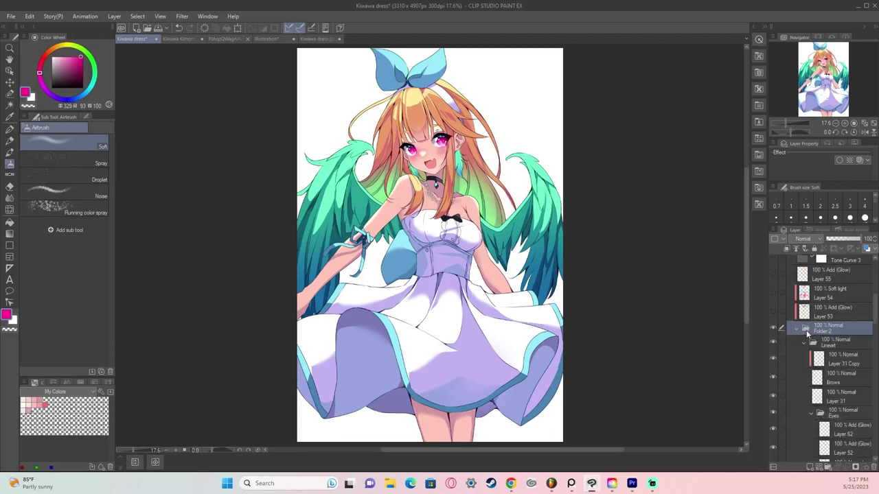
{"action": "right_click", "coordinate": [826, 333]}
{"action": "left_click", "coordinate": [824, 245]}
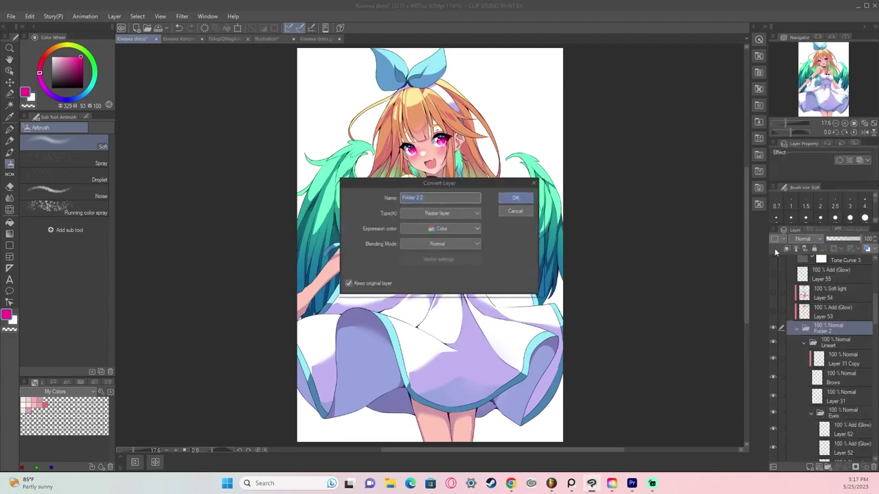
{"action": "left_click", "coordinate": [526, 195]}
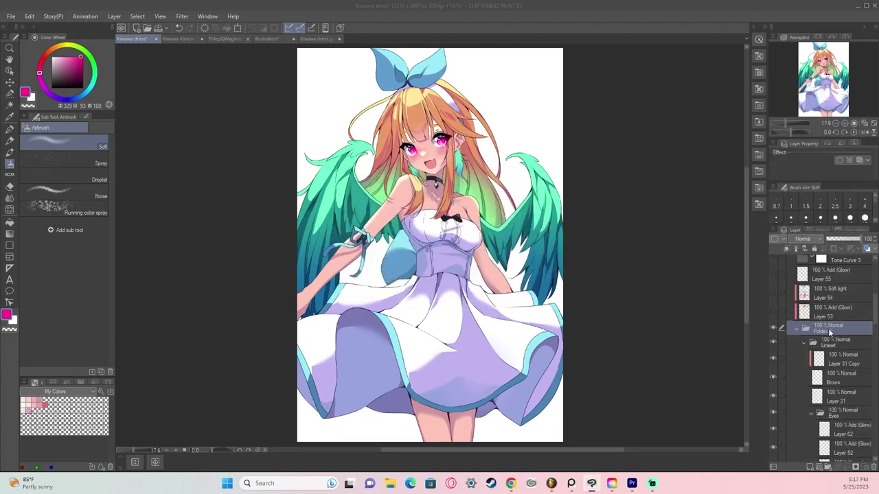
Step: Convert the flattened character copy above Folder 2 to a second raster layer, keeping the first copy
{"action": "right_click", "coordinate": [828, 331]}
{"action": "left_click", "coordinate": [824, 245]}
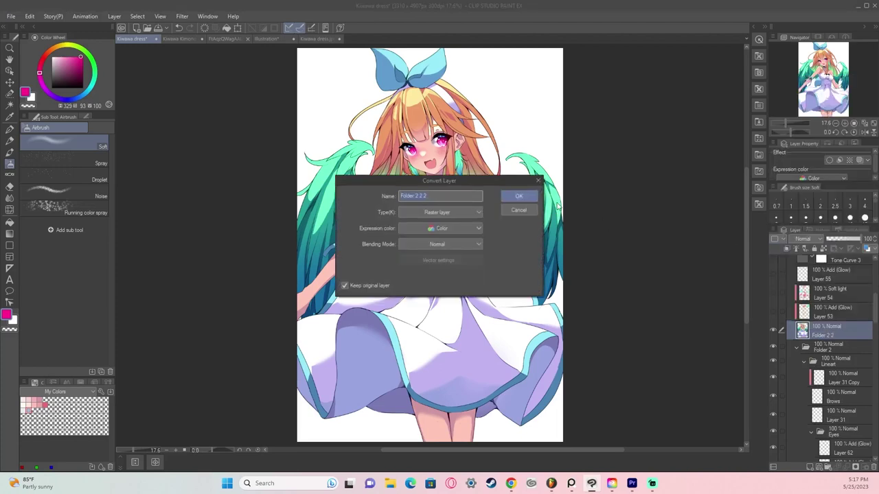
{"action": "left_click", "coordinate": [520, 196]}
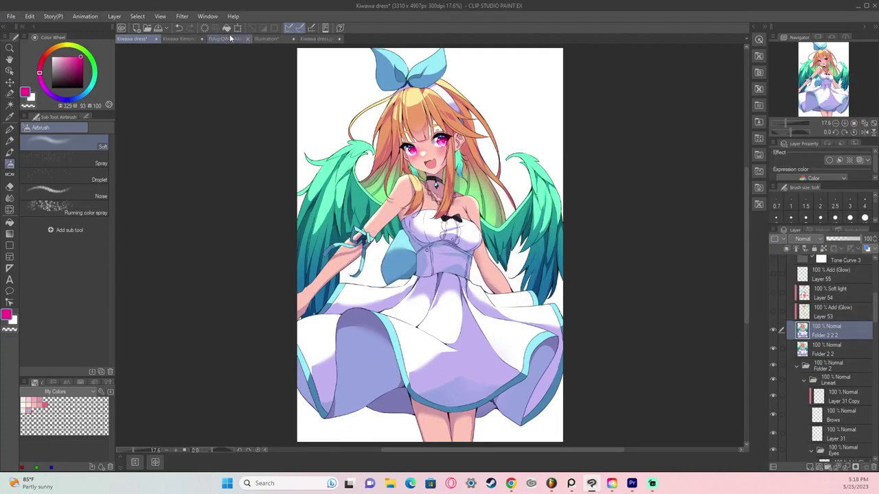
Step: Apply a Gaussian blur with a strength of about 23 to the upper flattened character copy
{"action": "left_click", "coordinate": [182, 16]}
{"action": "mouse_move", "coordinate": [206, 28]}
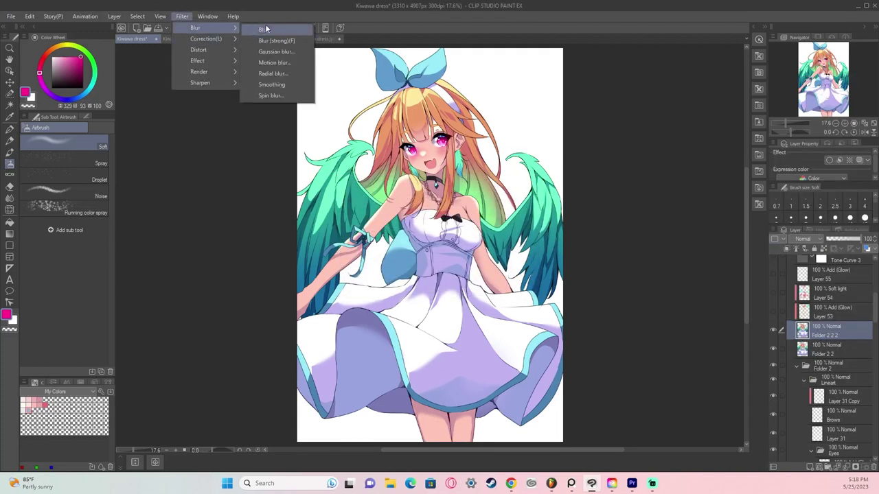
{"action": "left_click", "coordinate": [288, 52]}
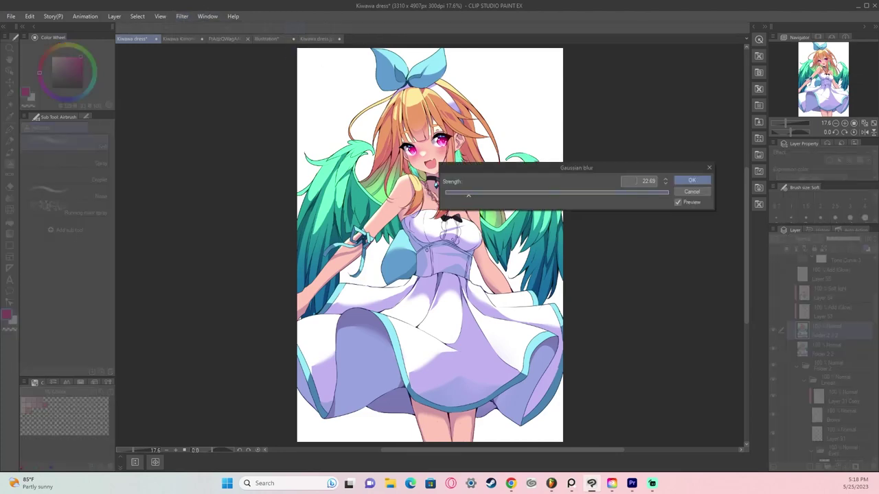
{"action": "left_click", "coordinate": [691, 180]}
Step: Set the blurred character copy's blending mode to Overlay and reduce its opacity
{"action": "left_click", "coordinate": [811, 239]}
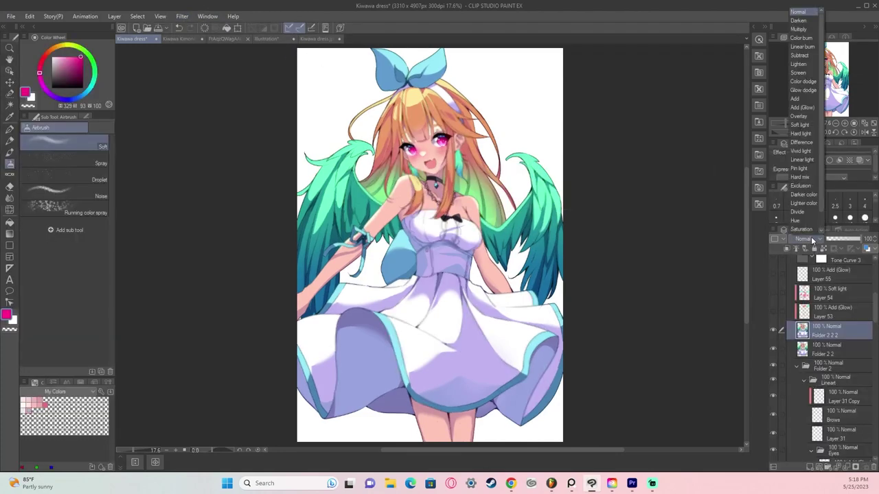
{"action": "left_click", "coordinate": [800, 116]}
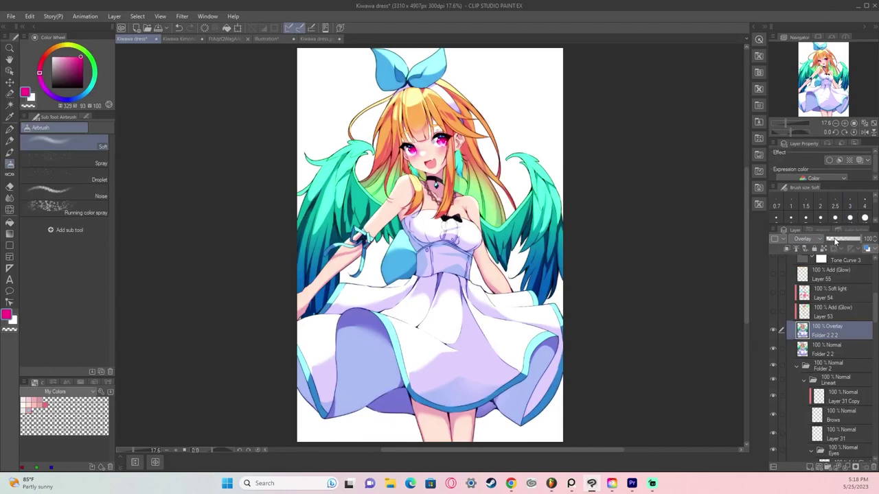
{"action": "left_click", "coordinate": [834, 240]}
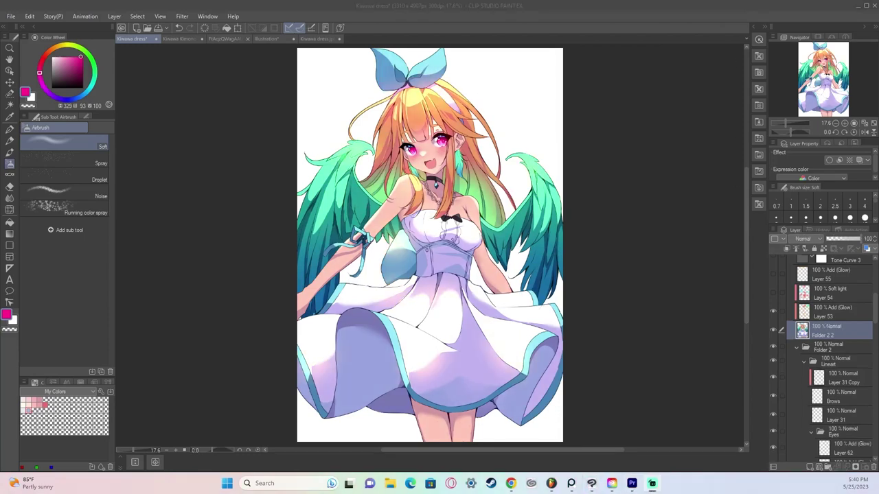
Step: Toggle the clipped Add (Glow) layer, Layer 53, off and on to compare its effect on the character
{"action": "left_click", "coordinate": [775, 311]}
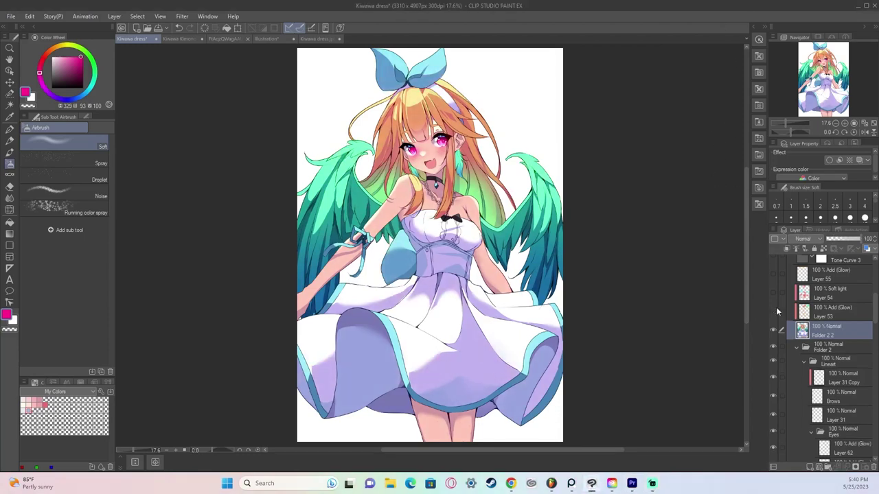
{"action": "left_click", "coordinate": [775, 311]}
{"action": "left_click", "coordinate": [776, 307]}
{"action": "left_click", "coordinate": [776, 307]}
Step: Show the clipped Soft light layer, Layer 54, and toggle its visibility to compare its effect
{"action": "left_click", "coordinate": [772, 294]}
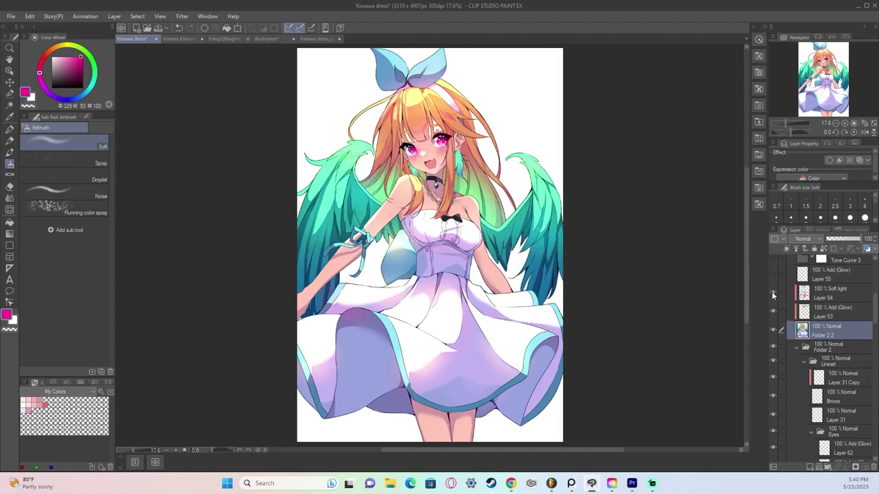
{"action": "left_click", "coordinate": [772, 293]}
{"action": "left_click", "coordinate": [773, 294]}
{"action": "left_click", "coordinate": [772, 292]}
{"action": "left_click", "coordinate": [772, 292]}
Step: Show the Add (Glow) layer, Layer 55, compare its effect by toggling it, and select the layer
{"action": "left_click", "coordinate": [773, 278]}
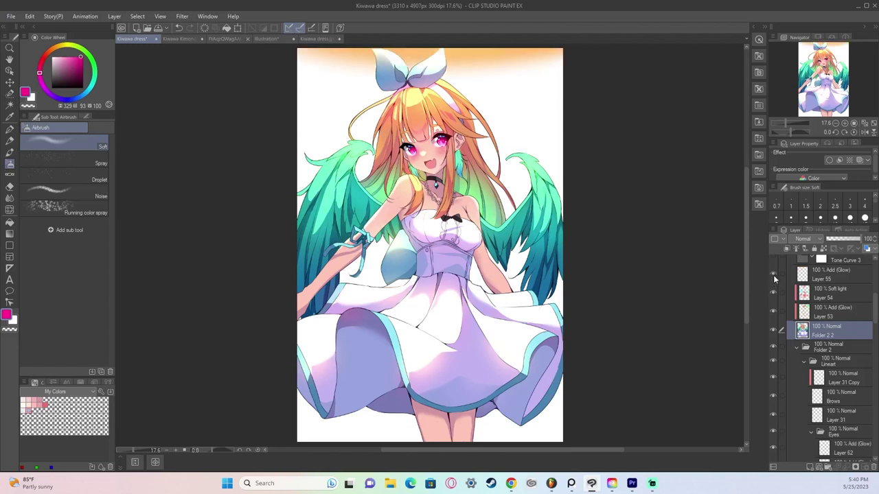
{"action": "left_click", "coordinate": [773, 277]}
{"action": "left_click", "coordinate": [774, 277]}
{"action": "left_click", "coordinate": [834, 275]}
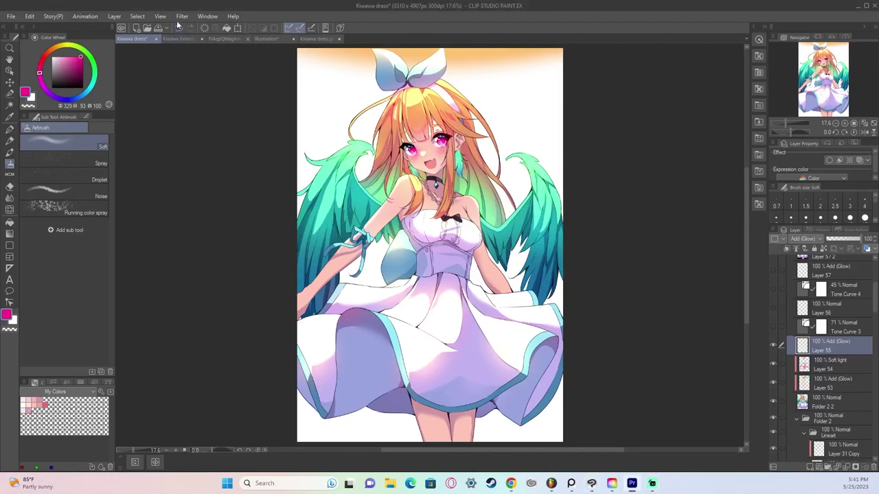
Step: Add a Tone Curve correction layer directly above Layer 55
{"action": "left_click", "coordinate": [114, 15]}
{"action": "mouse_move", "coordinate": [159, 52]}
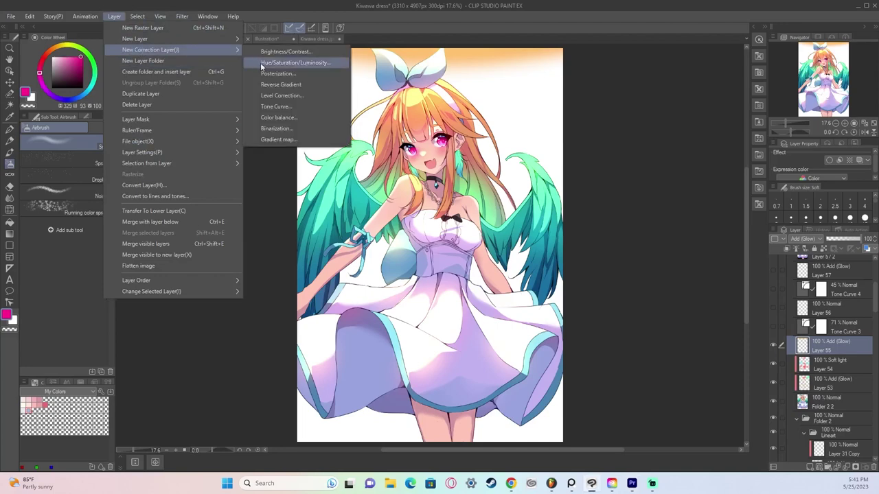
{"action": "left_click", "coordinate": [281, 108]}
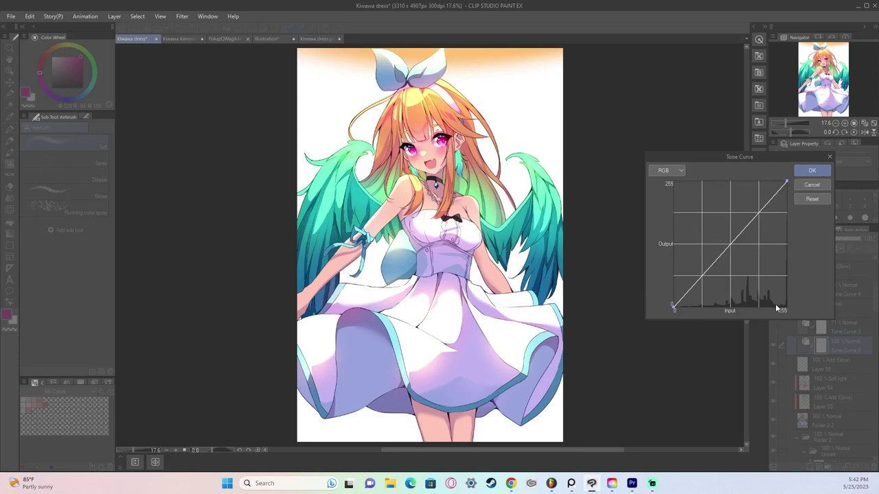
Step: Try brightening the highlights and darkening the shadows on the RGB tone curve, resetting the curve after each test
{"action": "left_click_drag", "start_coordinate": [767, 199], "coordinate": [762, 183]}
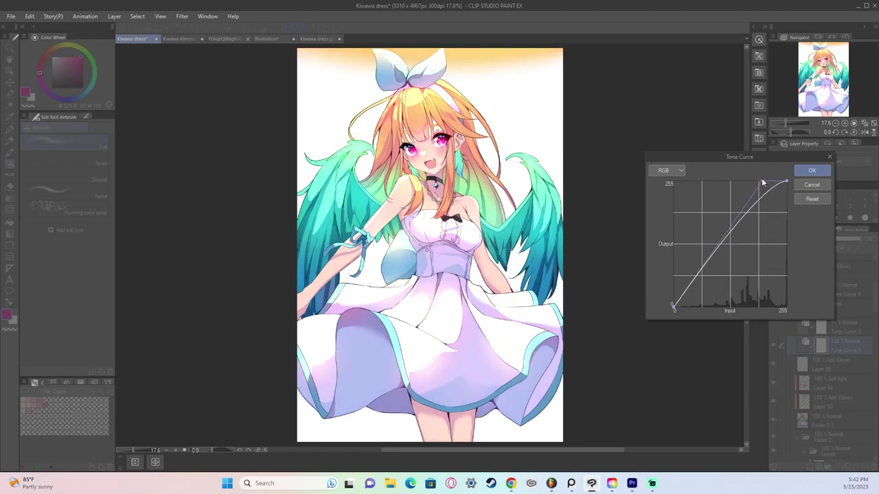
{"action": "left_click", "coordinate": [812, 198]}
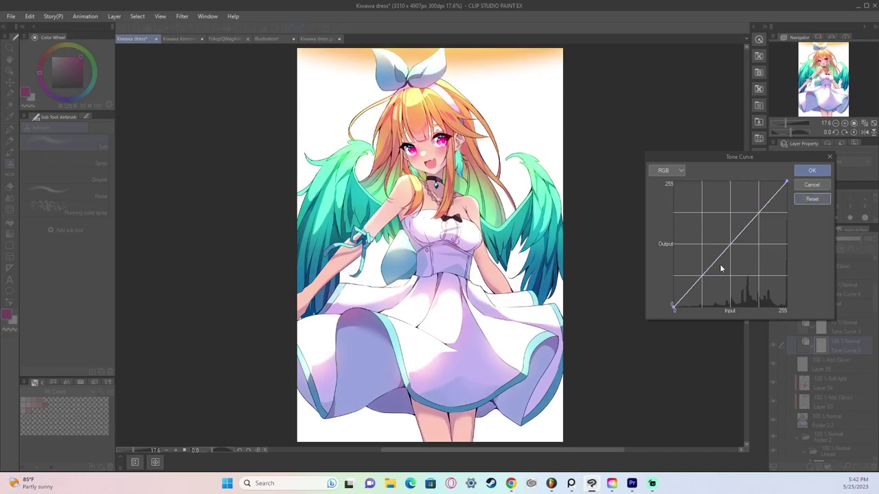
{"action": "left_click_drag", "start_coordinate": [703, 277], "coordinate": [708, 307]}
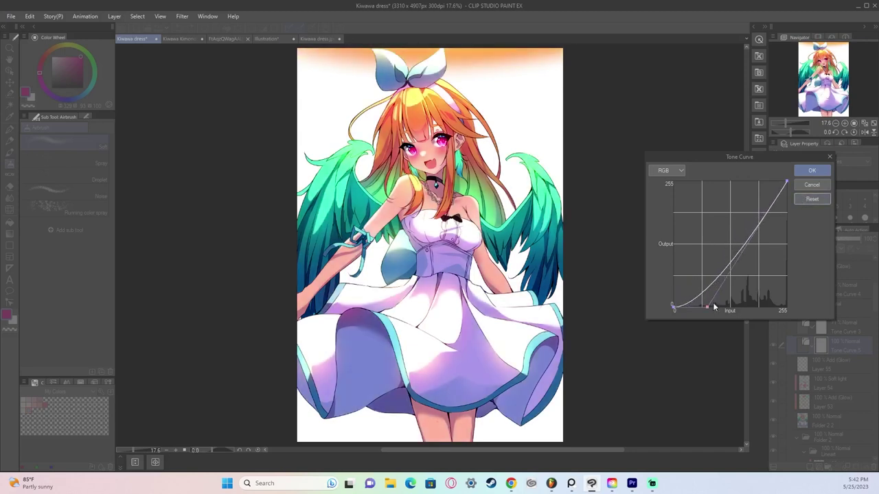
{"action": "left_click", "coordinate": [812, 198]}
{"action": "left_click", "coordinate": [733, 248]}
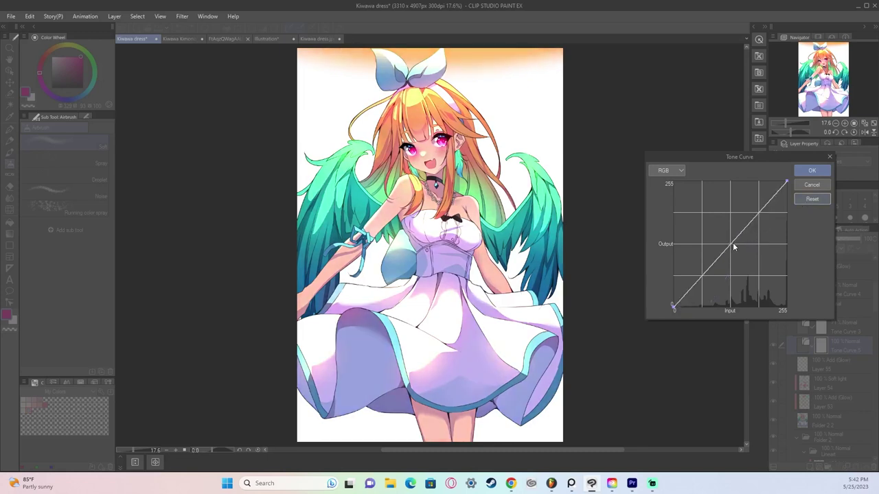
{"action": "left_click", "coordinate": [811, 200]}
{"action": "left_click", "coordinate": [672, 306]}
Step: Shape the tone curve's Red channel into an S-curve by raising the highlights and lowering the shadows
{"action": "left_click", "coordinate": [677, 171]}
{"action": "left_click", "coordinate": [678, 171]}
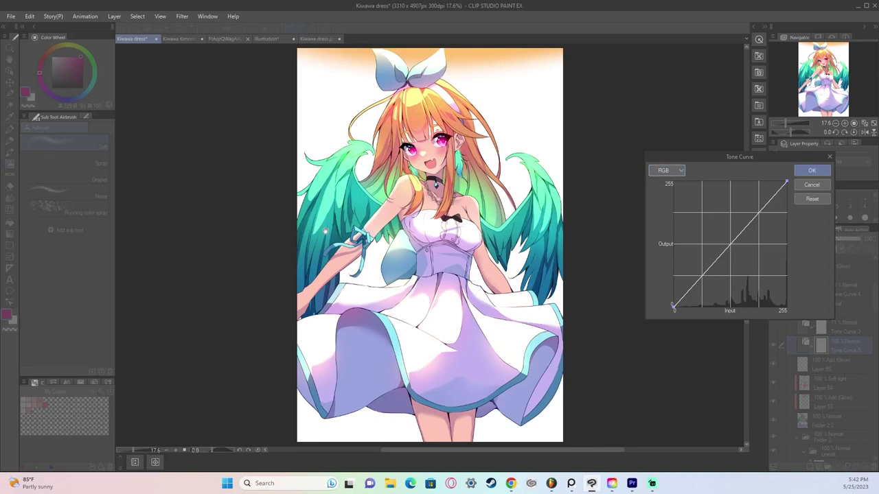
{"action": "left_click", "coordinate": [679, 175]}
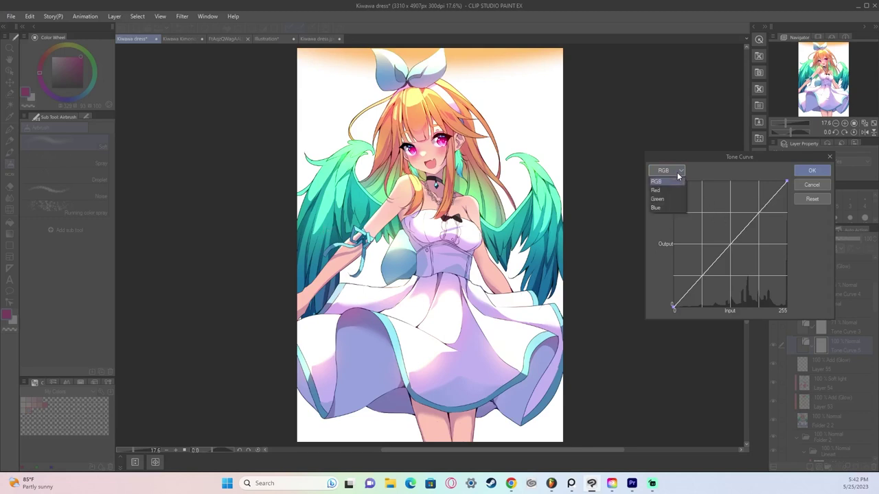
{"action": "left_click", "coordinate": [669, 192]}
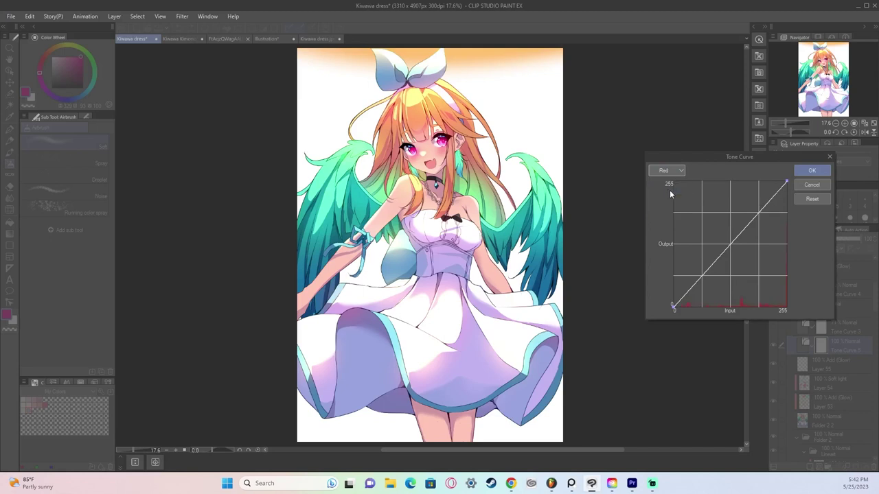
{"action": "left_click", "coordinate": [759, 213]}
{"action": "mouse_move", "coordinate": [758, 212]}
{"action": "left_mouse_down"}
{"action": "mouse_move", "coordinate": [747, 185]}
{"action": "mouse_move", "coordinate": [776, 234]}
{"action": "mouse_move", "coordinate": [759, 216]}
{"action": "left_mouse_up"}
{"action": "left_click_drag", "start_coordinate": [759, 216], "coordinate": [754, 195]}
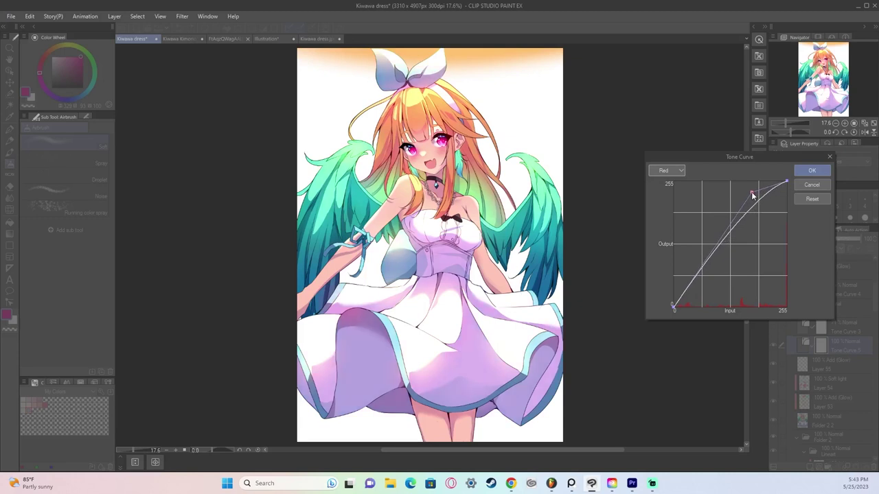
{"action": "left_click", "coordinate": [702, 271]}
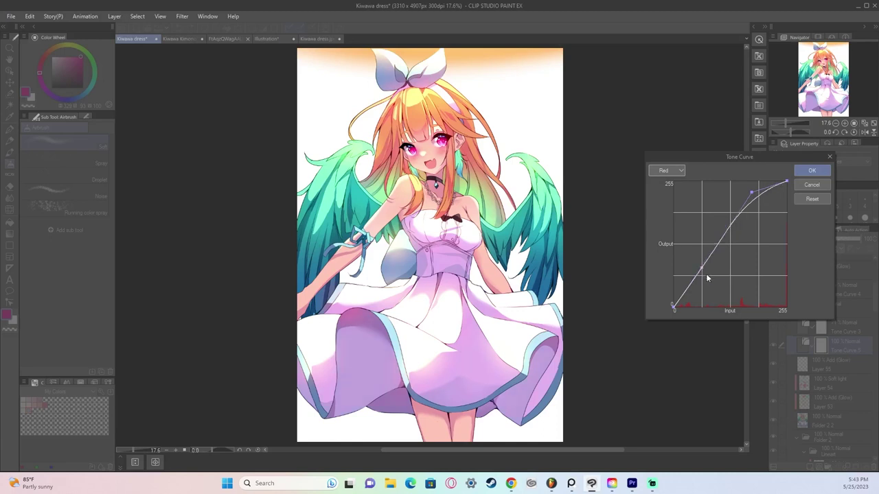
{"action": "left_click_drag", "start_coordinate": [703, 270], "coordinate": [710, 285]}
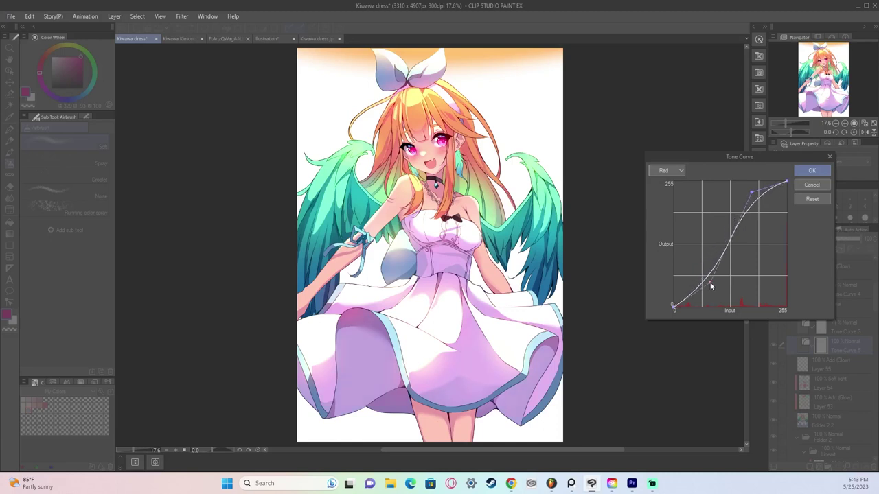
Step: Bend the tone curve's Blue channel by lowering its highlights and raising its shadows
{"action": "left_click", "coordinate": [679, 170]}
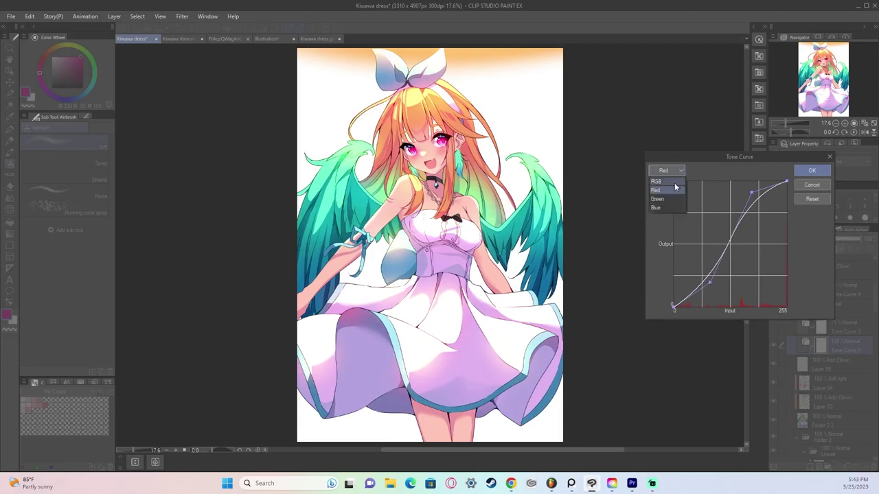
{"action": "left_click", "coordinate": [671, 209]}
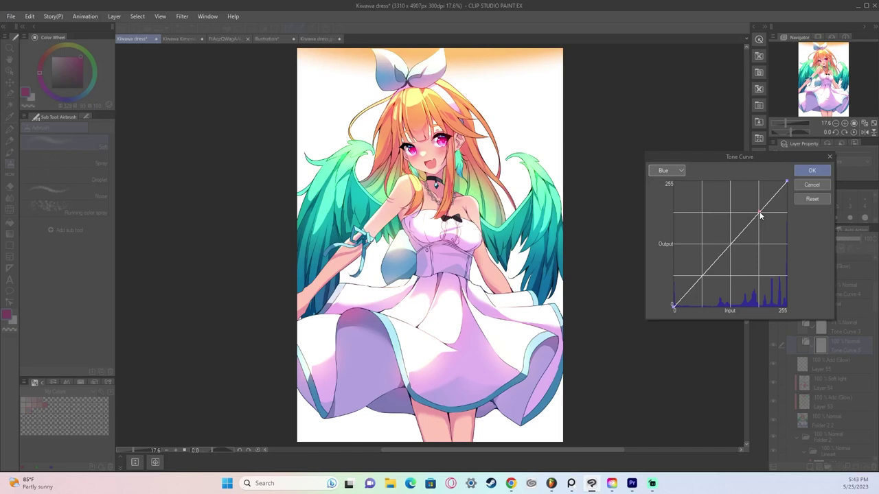
{"action": "left_click_drag", "start_coordinate": [760, 216], "coordinate": [770, 226]}
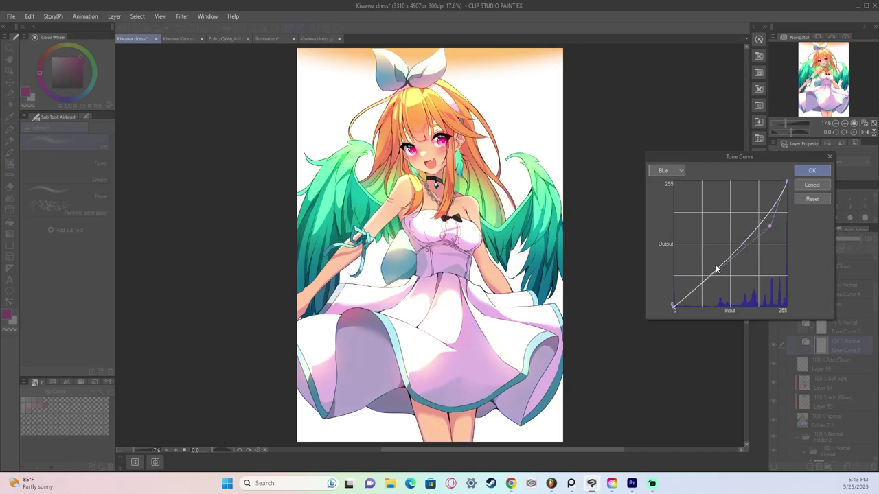
{"action": "left_click", "coordinate": [701, 282]}
{"action": "left_click_drag", "start_coordinate": [701, 282], "coordinate": [691, 260]}
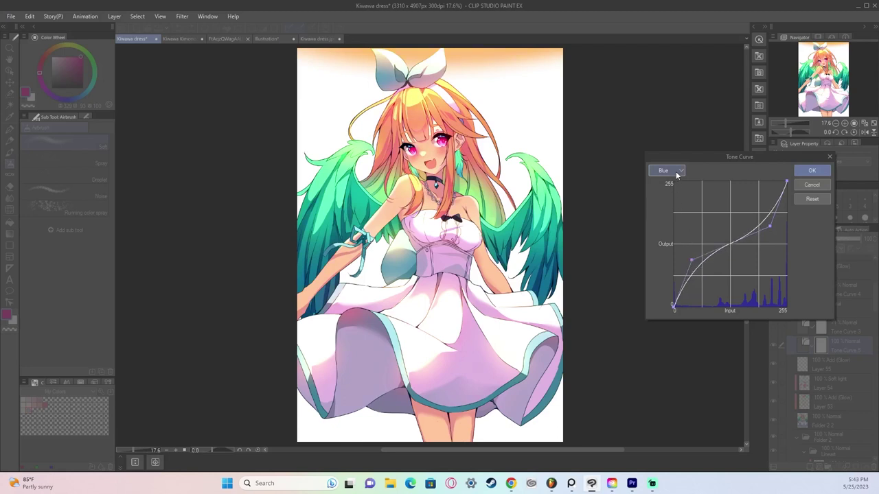
{"action": "left_click_drag", "start_coordinate": [770, 226], "coordinate": [779, 220]}
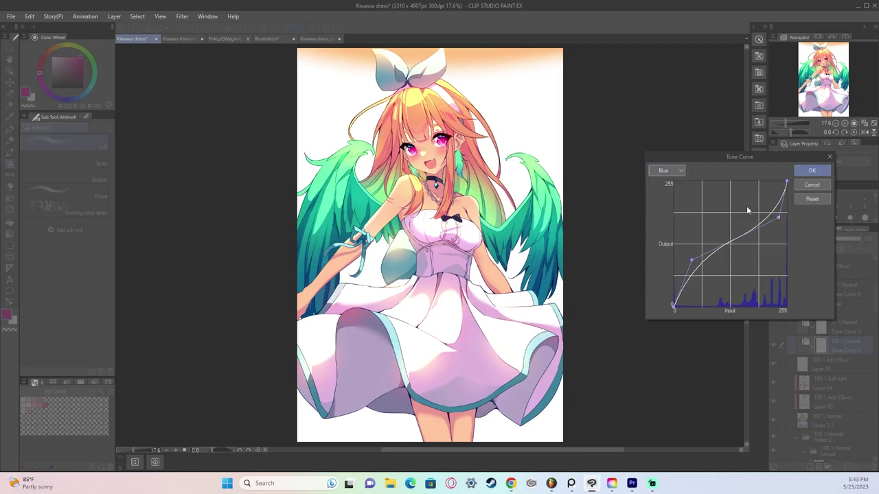
Step: Lower the midtones of the tone curve's Green channel slightly and apply the correction
{"action": "left_click", "coordinate": [667, 171]}
{"action": "left_click", "coordinate": [670, 199]}
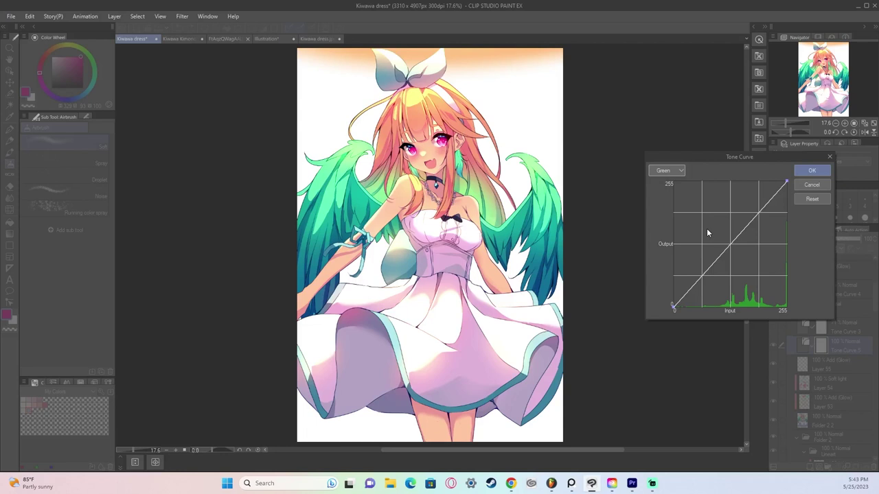
{"action": "left_click", "coordinate": [732, 249]}
{"action": "left_click_drag", "start_coordinate": [733, 250], "coordinate": [734, 251]}
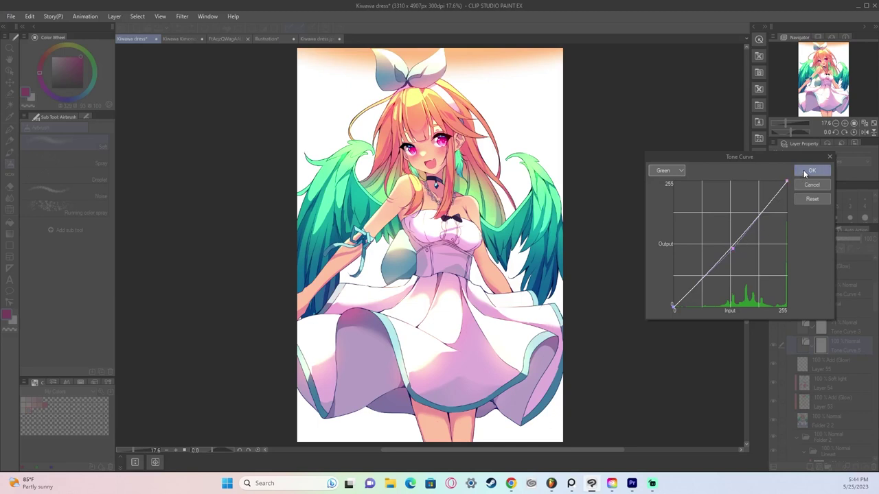
{"action": "left_click_drag", "start_coordinate": [732, 249], "coordinate": [735, 255]}
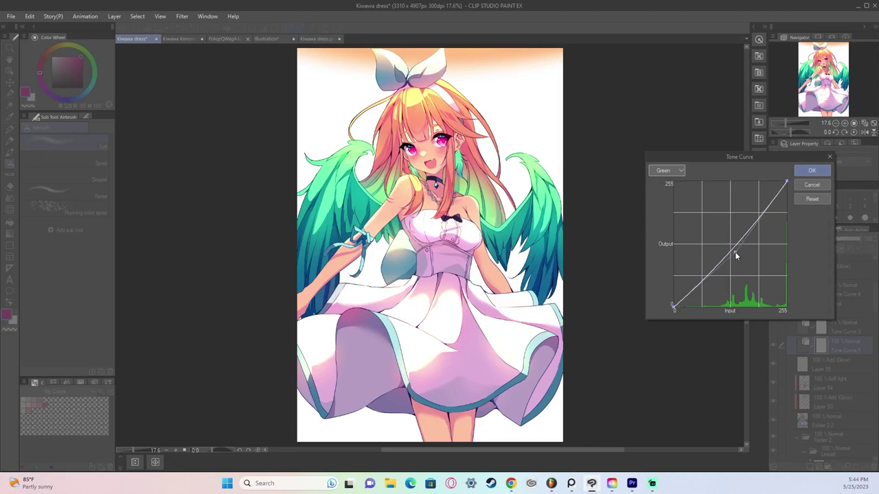
{"action": "left_click", "coordinate": [812, 170]}
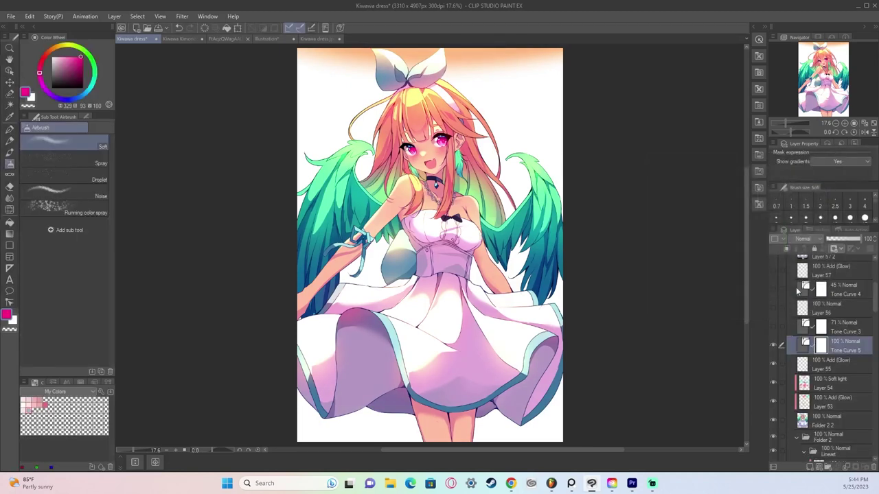
Step: Hide the new Tone Curve 5 layer and show the earlier Tone Curve 3 layer in its place
{"action": "left_click", "coordinate": [774, 345]}
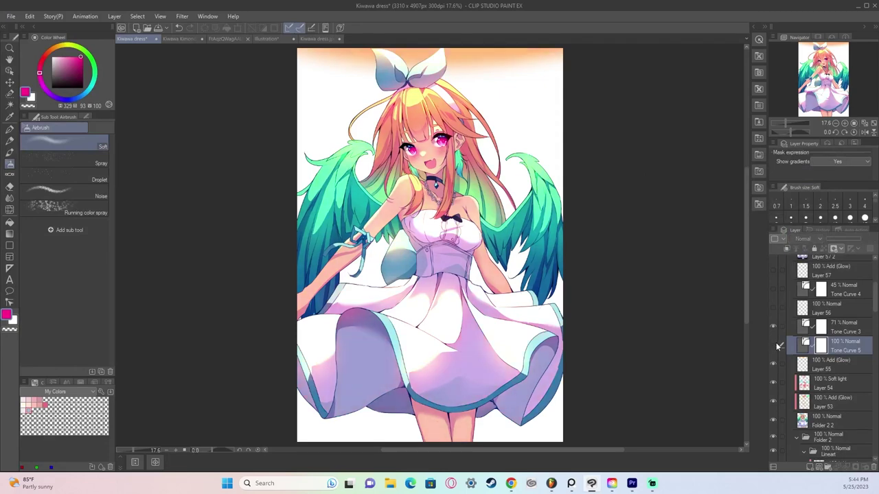
{"action": "left_click", "coordinate": [775, 345]}
{"action": "left_click", "coordinate": [776, 345]}
Step: Show Layer 56 and examine its added hair strands and highlights up close around the face
{"action": "scroll", "coordinate": [778, 344], "scroll_direction": "up", "scroll_amount": 1}
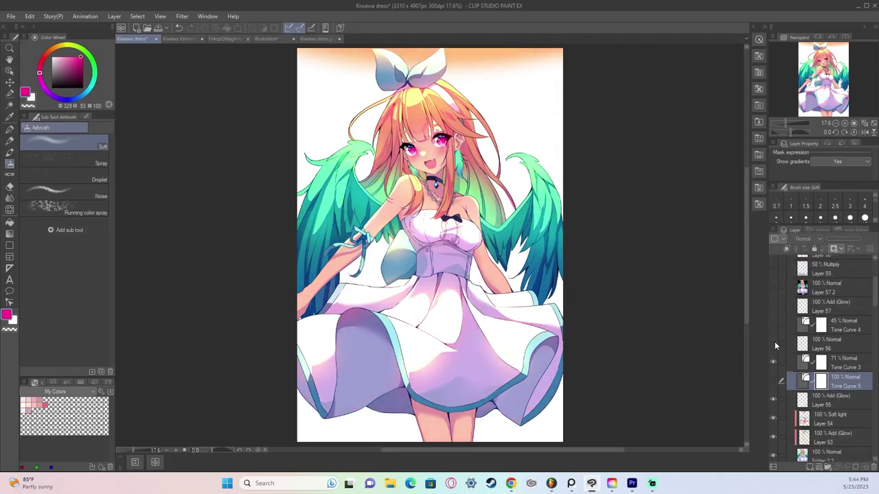
{"action": "scroll", "coordinate": [411, 111], "scroll_direction": "up", "scroll_amount": 2}
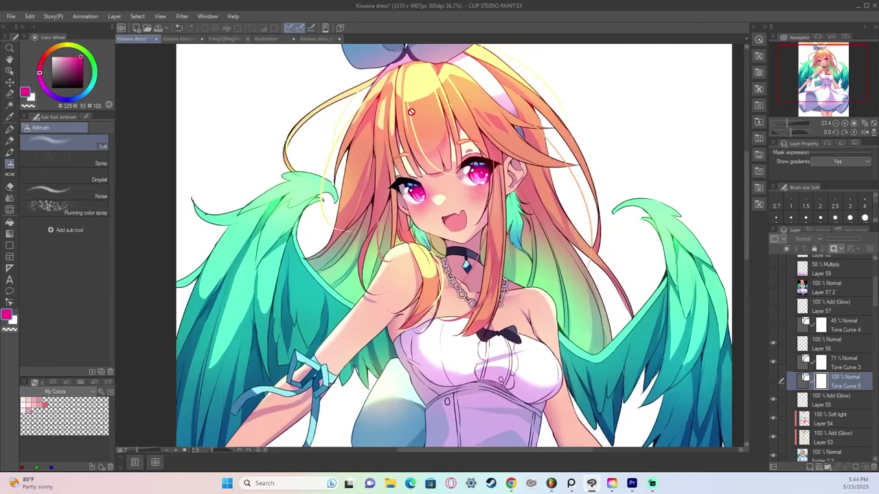
{"action": "scroll", "coordinate": [411, 111], "scroll_direction": "up", "scroll_amount": 1}
{"action": "left_click", "coordinate": [774, 339]}
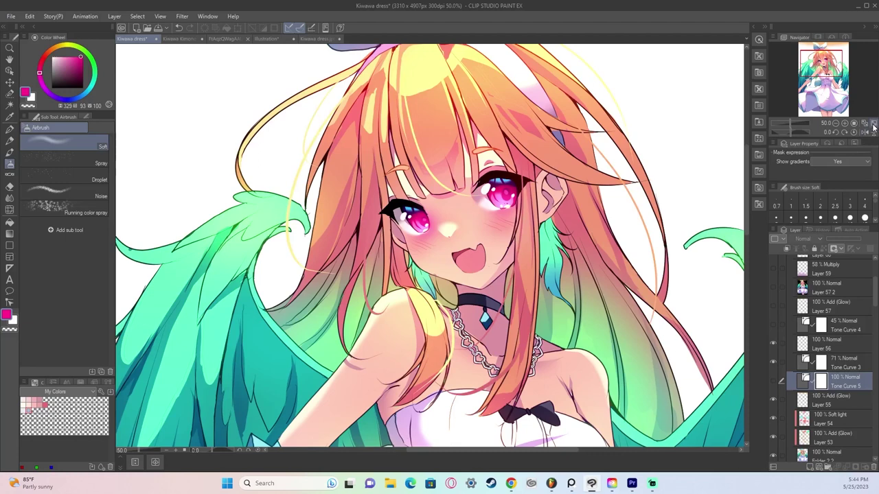
{"action": "left_click", "coordinate": [873, 125]}
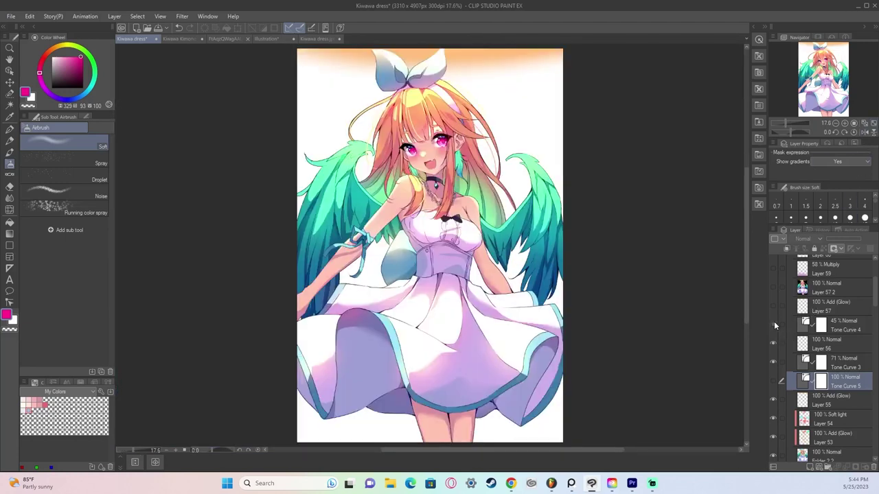
Step: Show the Tone Curve 4 layer and the merged Layer 57 2, and inspect the upper body up close
{"action": "scroll", "coordinate": [774, 326], "scroll_direction": "up", "scroll_amount": 2}
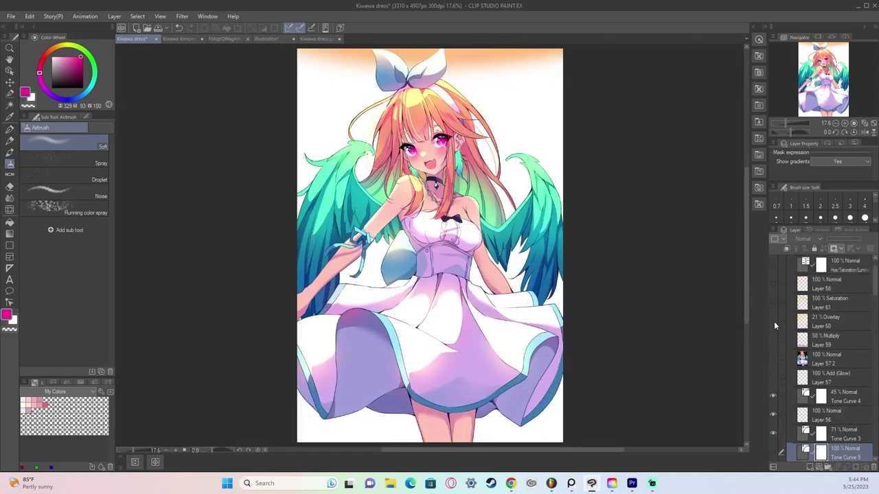
{"action": "scroll", "coordinate": [773, 321], "scroll_direction": "down", "scroll_amount": 1}
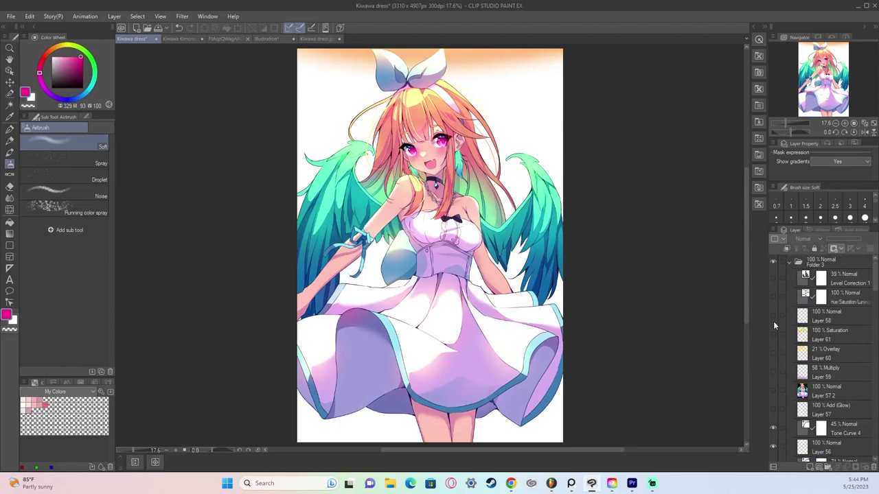
{"action": "left_click", "coordinate": [773, 342]}
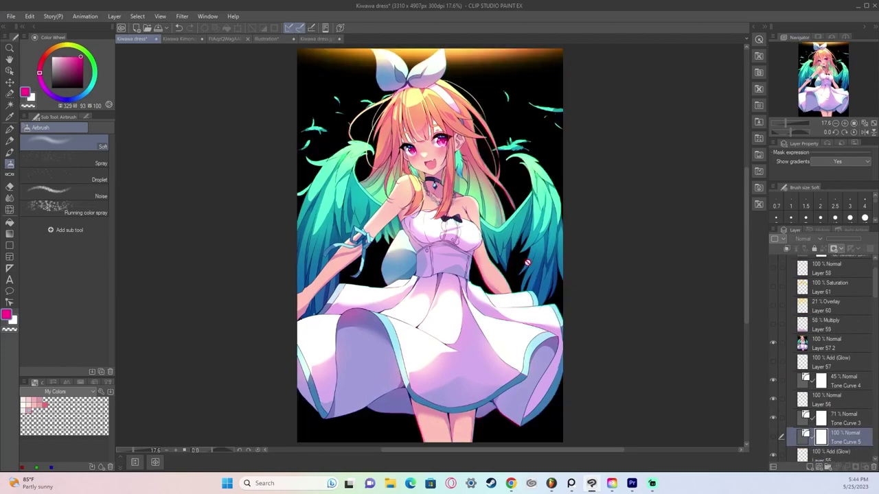
{"action": "scroll", "coordinate": [476, 243], "scroll_direction": "up", "scroll_amount": 3}
{"action": "mouse_move", "coordinate": [824, 81]}
{"action": "left_mouse_down"}
{"action": "mouse_move", "coordinate": [820, 103]}
{"action": "mouse_move", "coordinate": [823, 75]}
{"action": "left_mouse_up"}
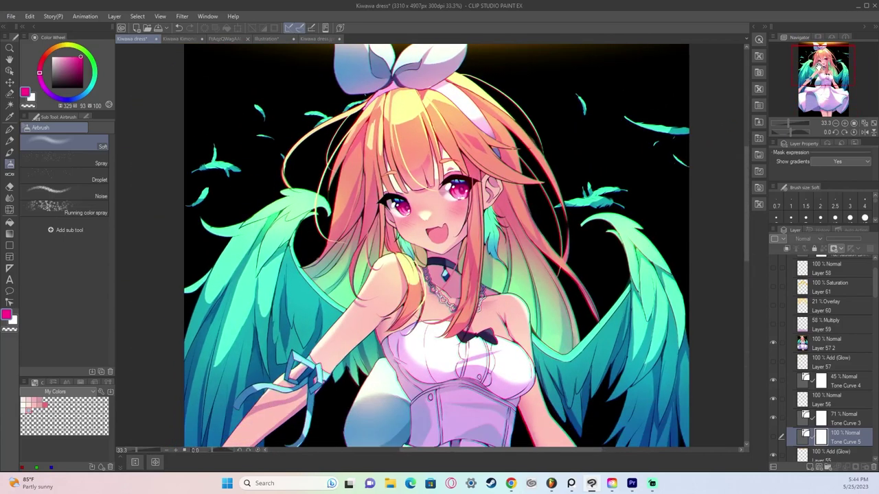
Step: Check the 色収差 (chromatic aberration) auto action, return to the layer list and fit the whole illustration in view
{"action": "left_click", "coordinate": [855, 230]}
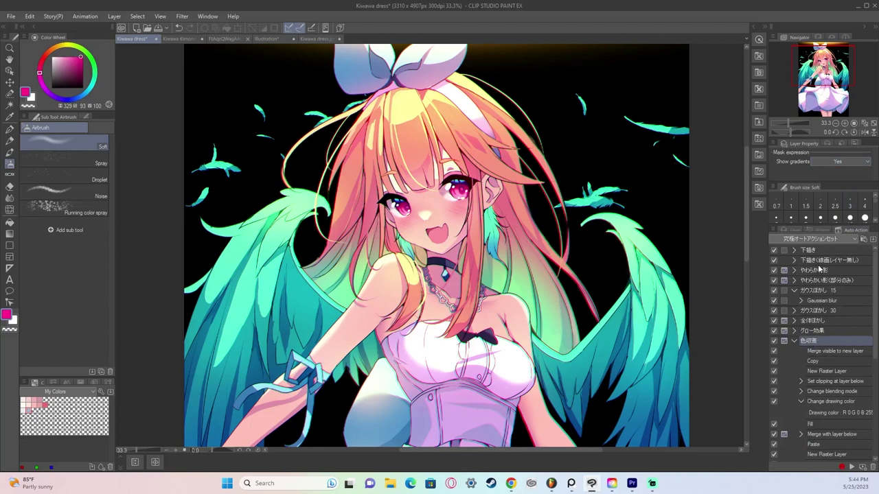
{"action": "left_click", "coordinate": [794, 230]}
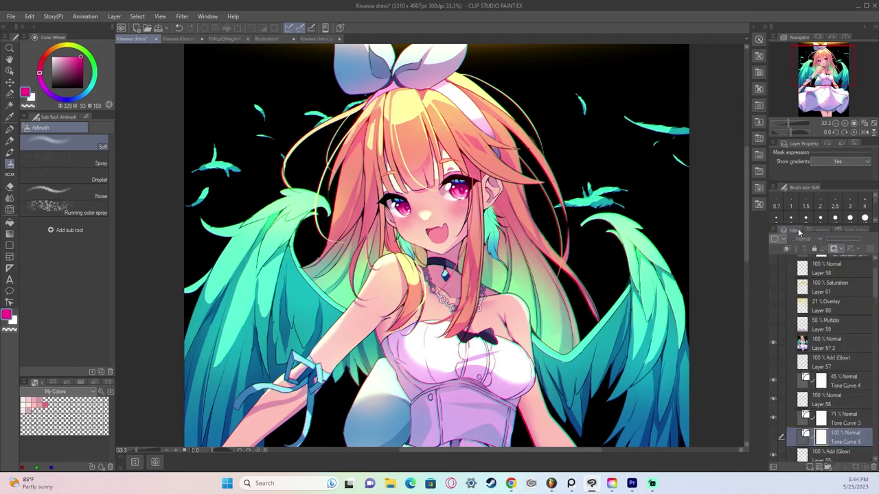
{"action": "key", "text": "ctrl+minus"}
{"action": "key", "text": "ctrl+minus"}
{"action": "left_click_drag", "start_coordinate": [782, 109], "coordinate": [810, 81]}
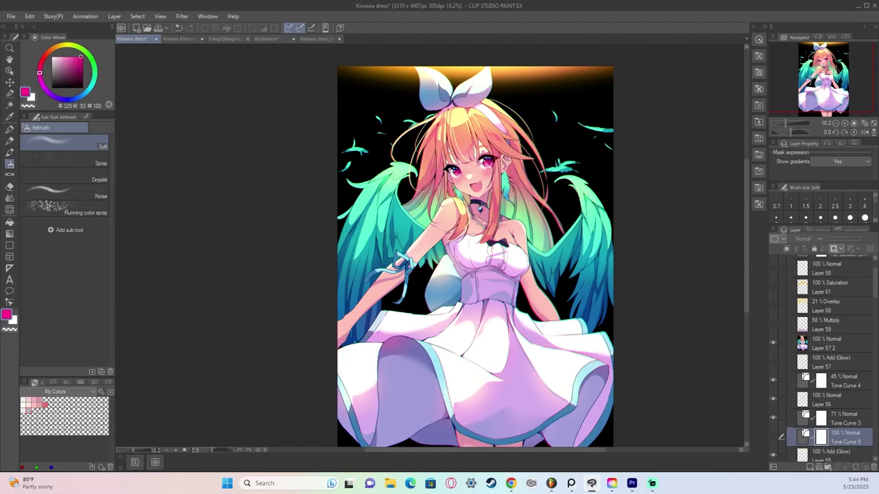
{"action": "left_click", "coordinate": [873, 125]}
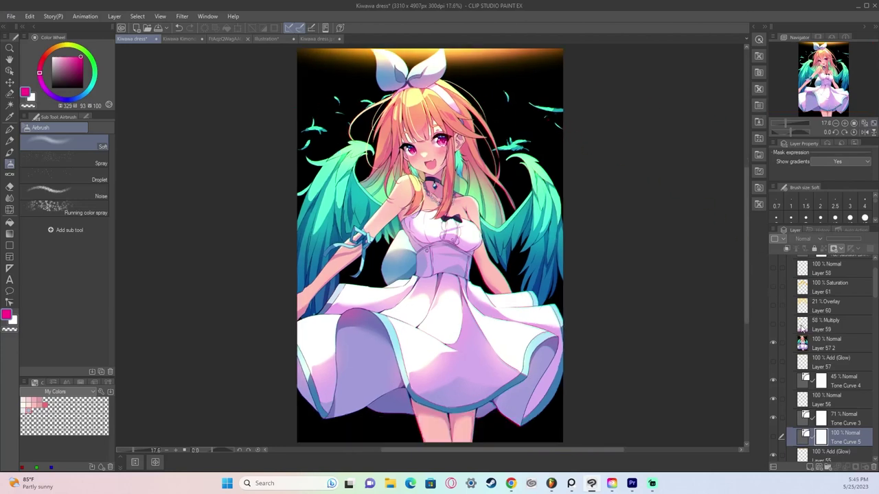
{"action": "scroll", "coordinate": [802, 329], "scroll_direction": "up", "scroll_amount": 1}
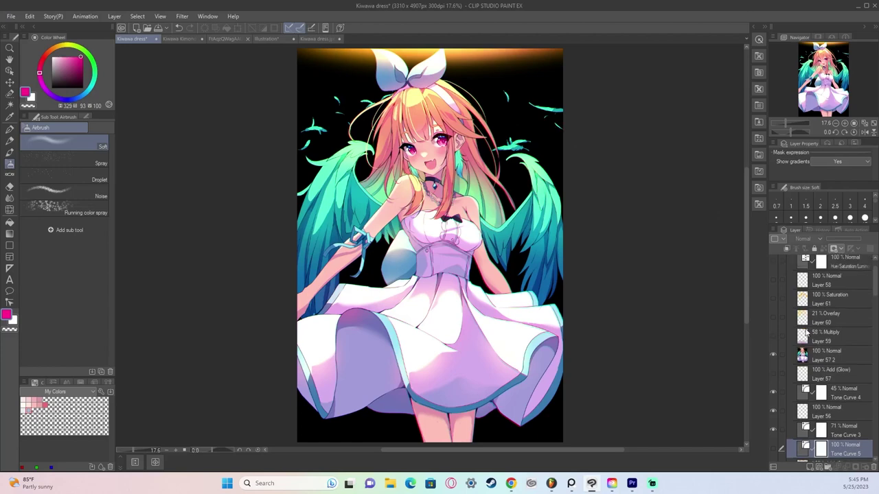
Step: Show Layers 59, 60, 61 and 58 above the merged Layer 57 2
{"action": "left_click", "coordinate": [772, 335]}
{"action": "left_click", "coordinate": [773, 319]}
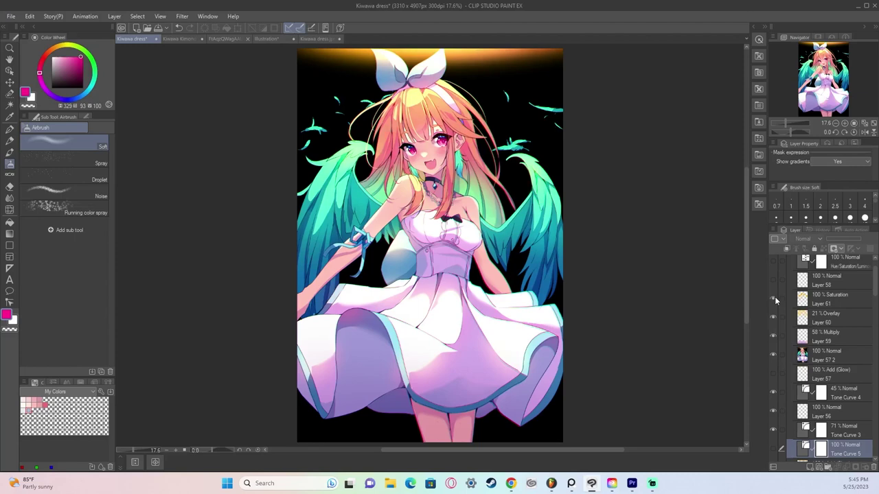
{"action": "scroll", "coordinate": [775, 297], "scroll_direction": "up", "scroll_amount": 3}
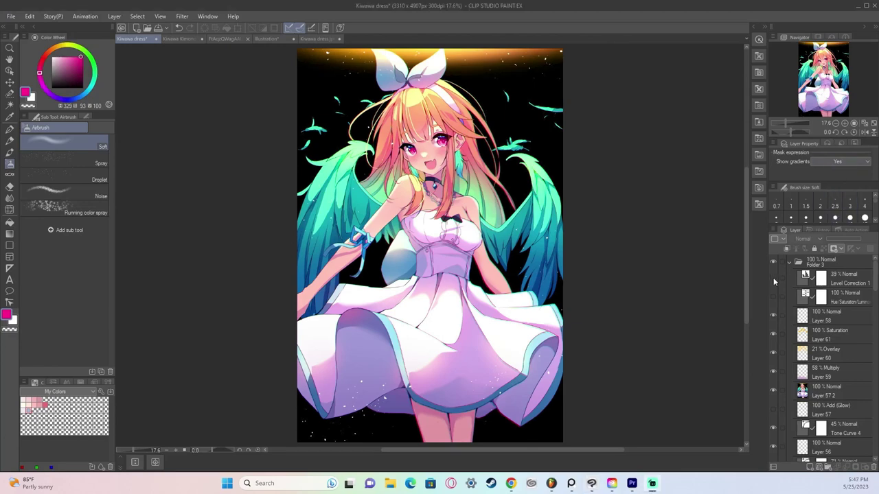
Step: Show the Level Correction 1 layer, try stronger shadow input levels on the RGB channel, and settle on a slight darkening near the black end
{"action": "double_click", "coordinate": [801, 279]}
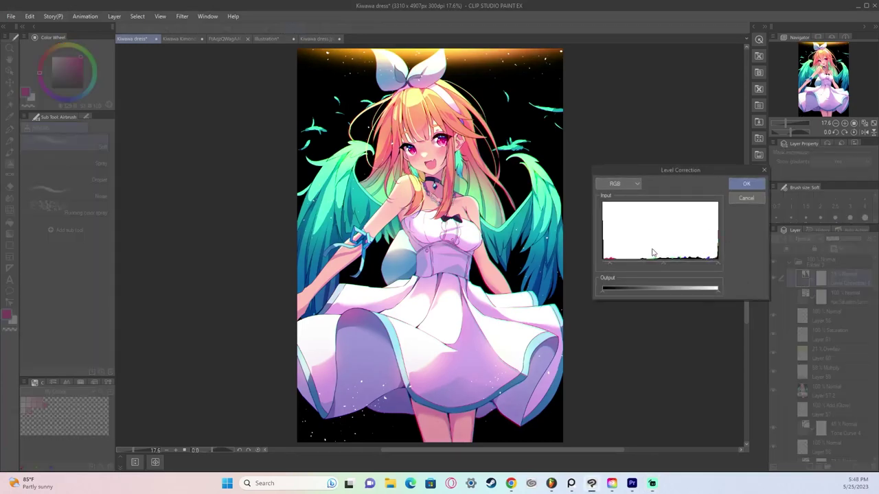
{"action": "left_click_drag", "start_coordinate": [607, 263], "coordinate": [629, 263]}
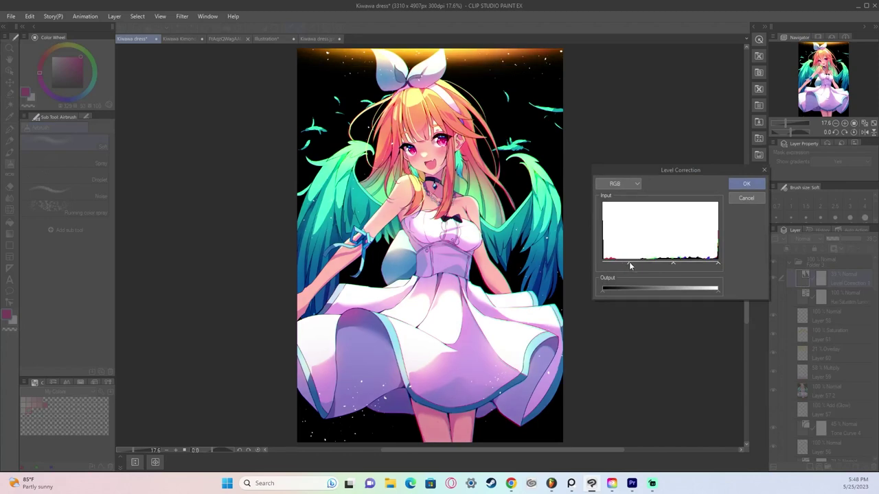
{"action": "left_click_drag", "start_coordinate": [637, 263], "coordinate": [655, 266]}
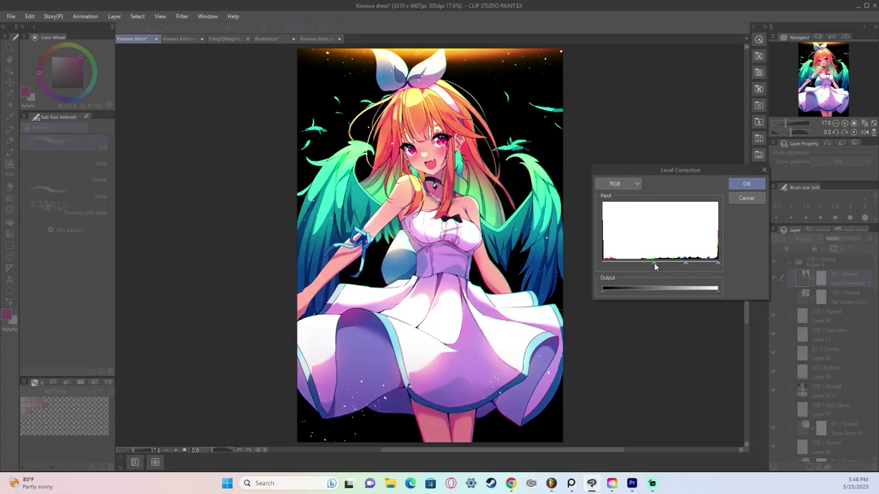
{"action": "left_click_drag", "start_coordinate": [614, 268], "coordinate": [611, 268]}
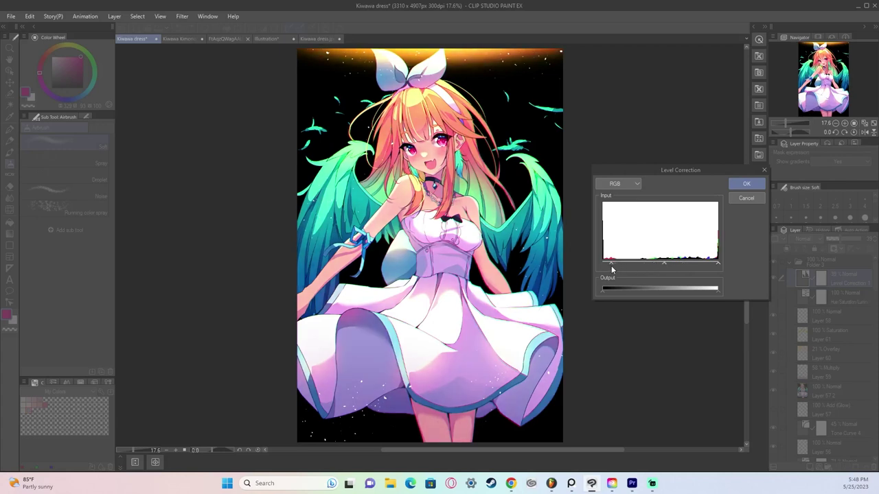
{"action": "left_click", "coordinate": [753, 186]}
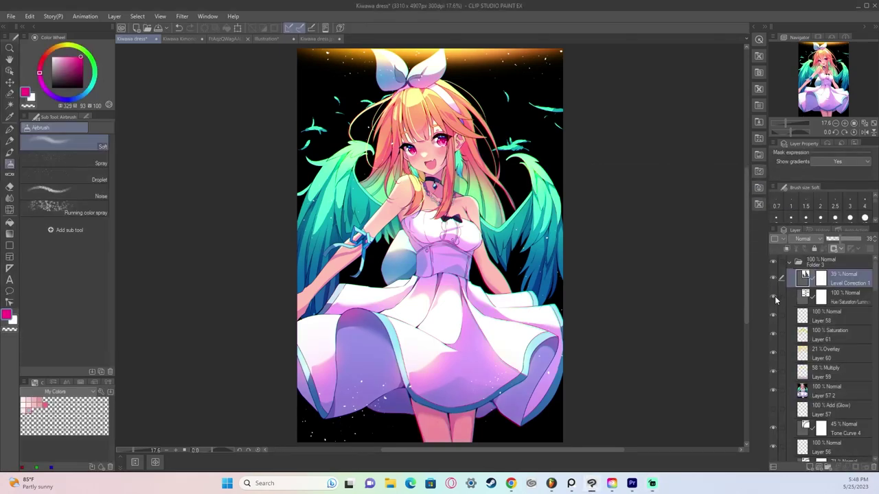
Step: Set the Hue/Saturation/Luminosity correction layer's saturation to 11, and preview a saturation of 0 without keeping it
{"action": "double_click", "coordinate": [806, 301]}
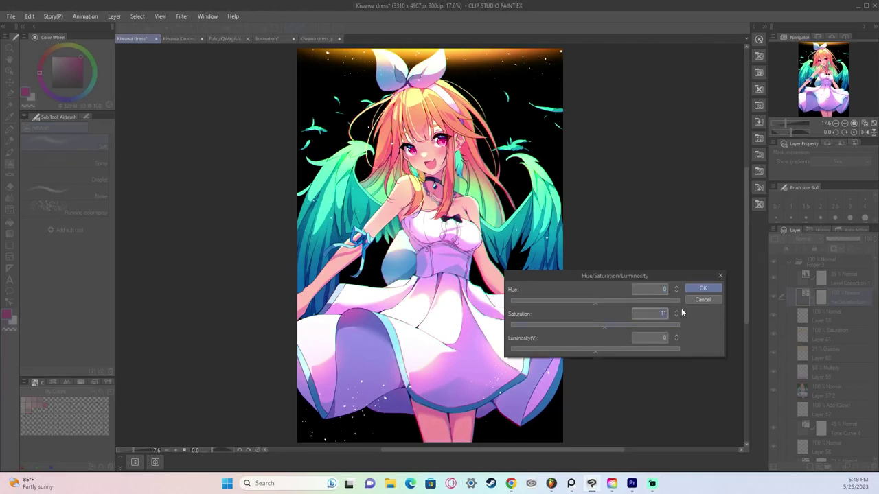
{"action": "key", "text": "Return"}
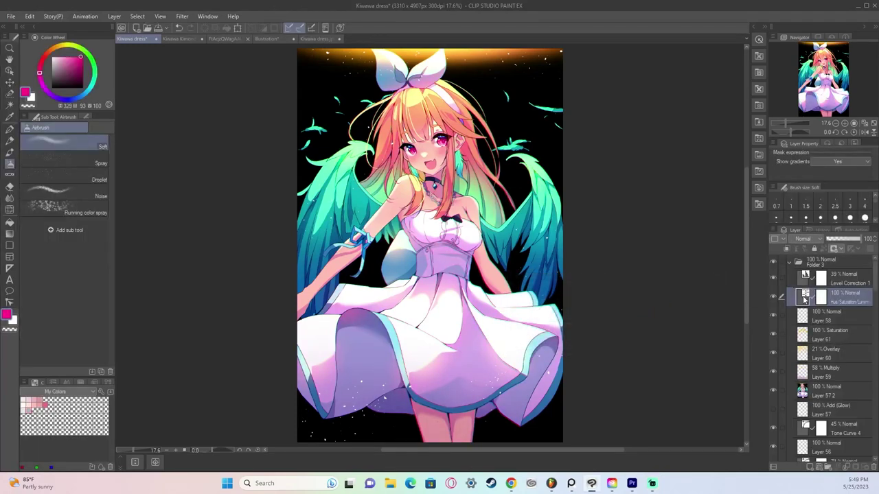
{"action": "double_click", "coordinate": [802, 299]}
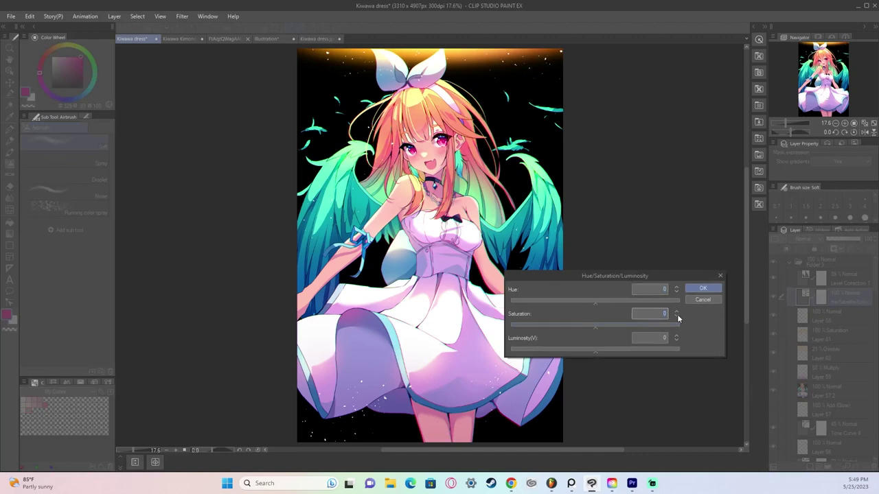
{"action": "left_click", "coordinate": [699, 298]}
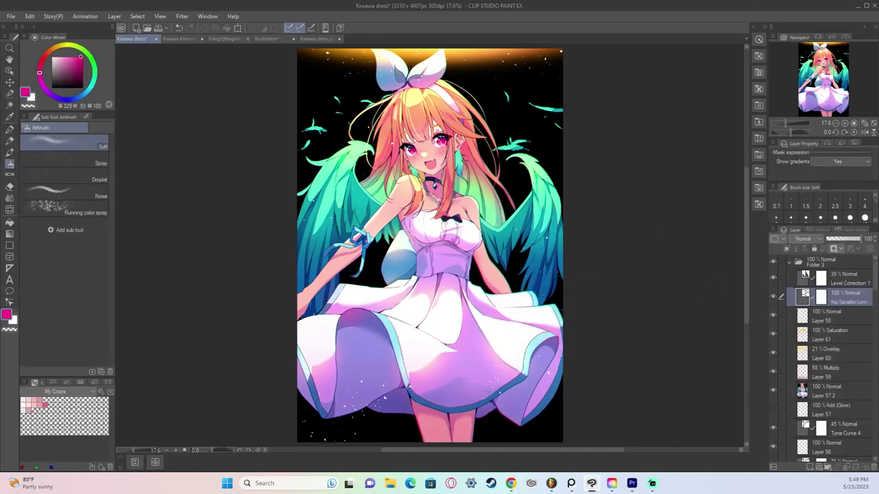